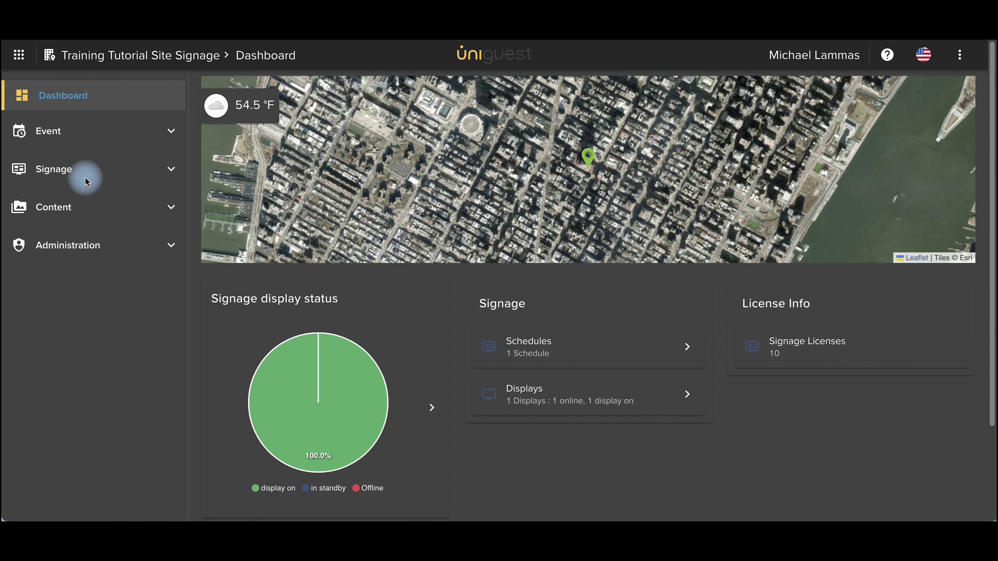
Step: Review the available content themes and the import destination folder for Signage Default Templates, without importing
left_click(52, 210)
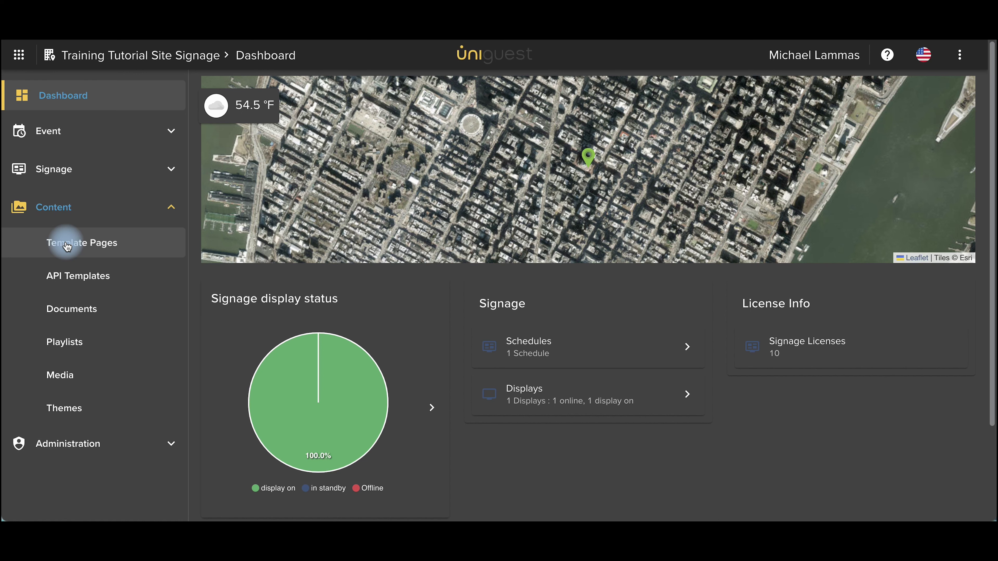
scroll(77, 413, "down", 1)
left_click(79, 415)
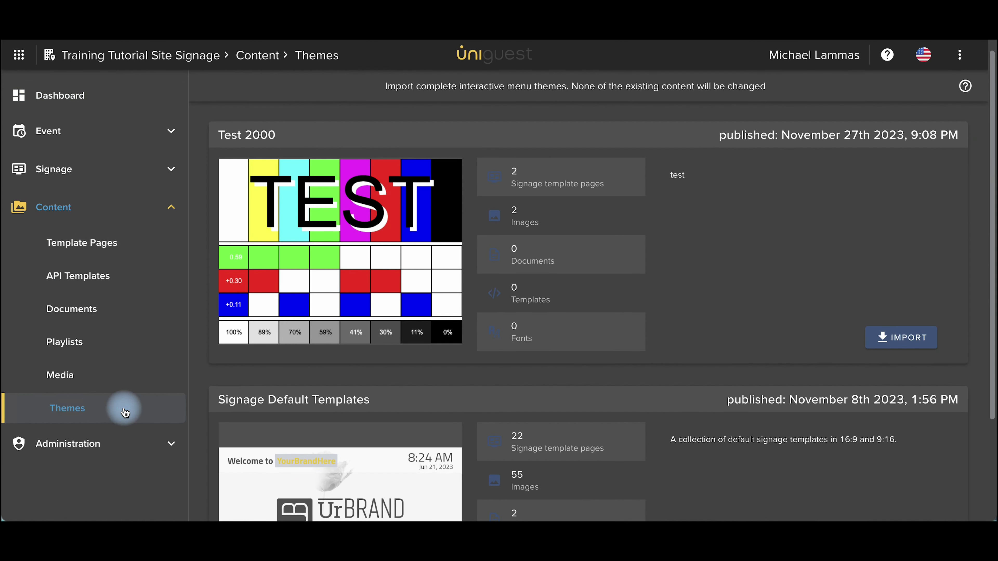
scroll(314, 385, "down", 3)
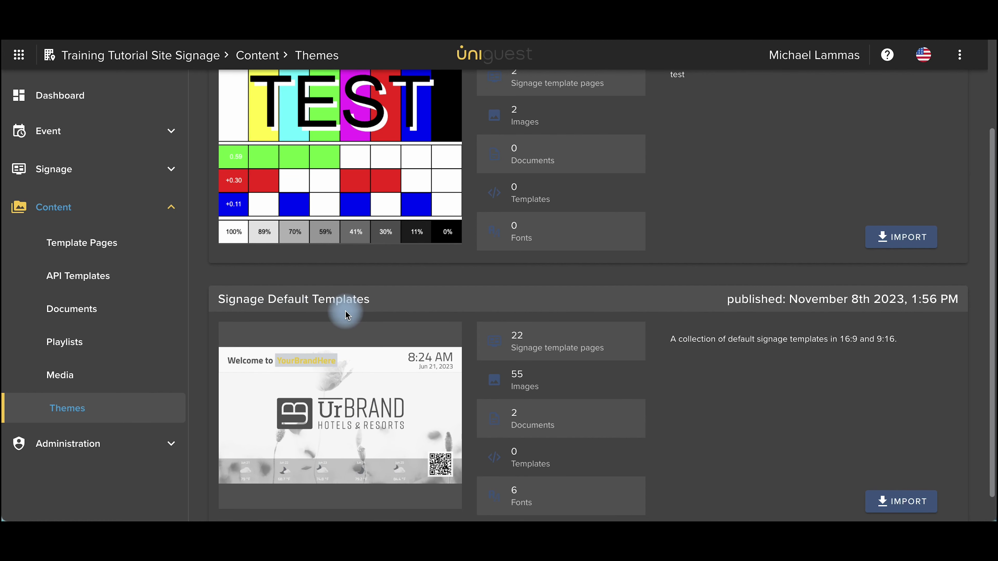
scroll(346, 315, "down", 1)
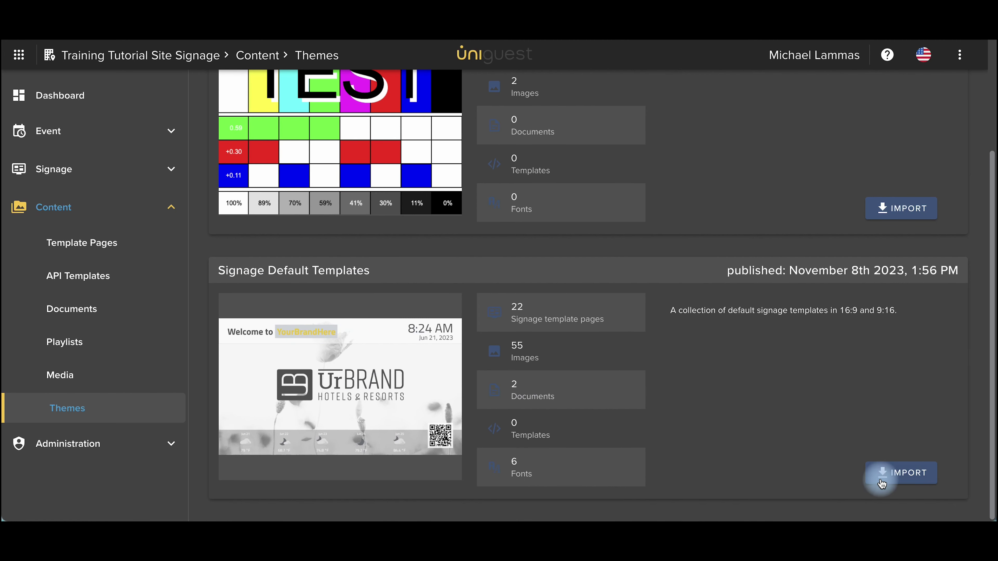
left_click(896, 481)
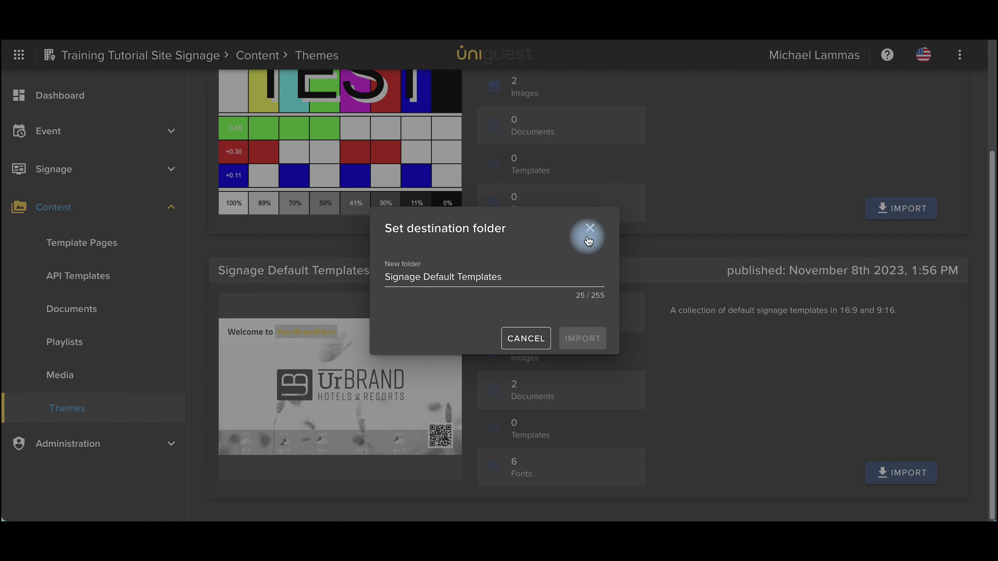
left_click(589, 229)
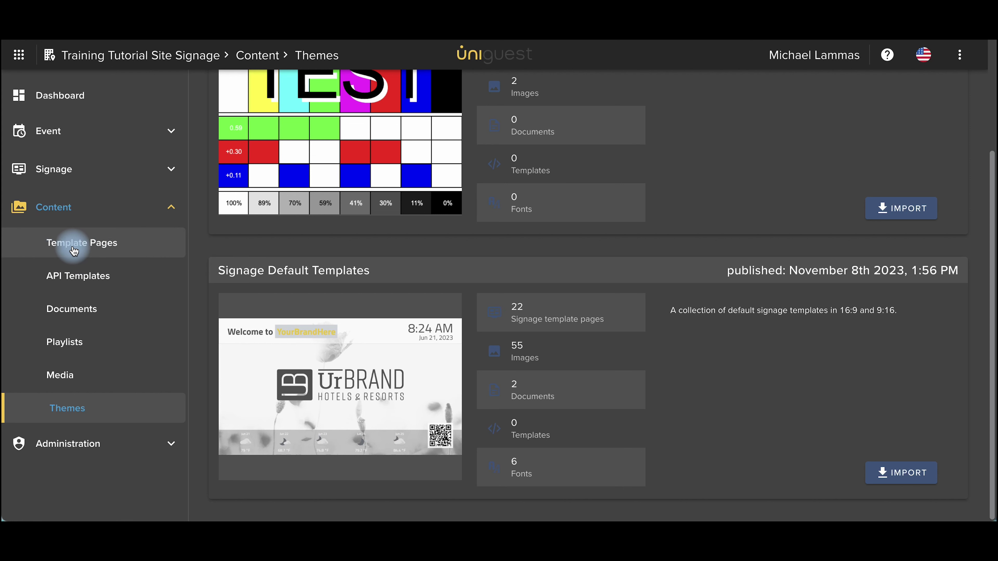
Step: Load the 06 Directions template page from Templates/Landscape Format (16:9) and save it
left_click(104, 250)
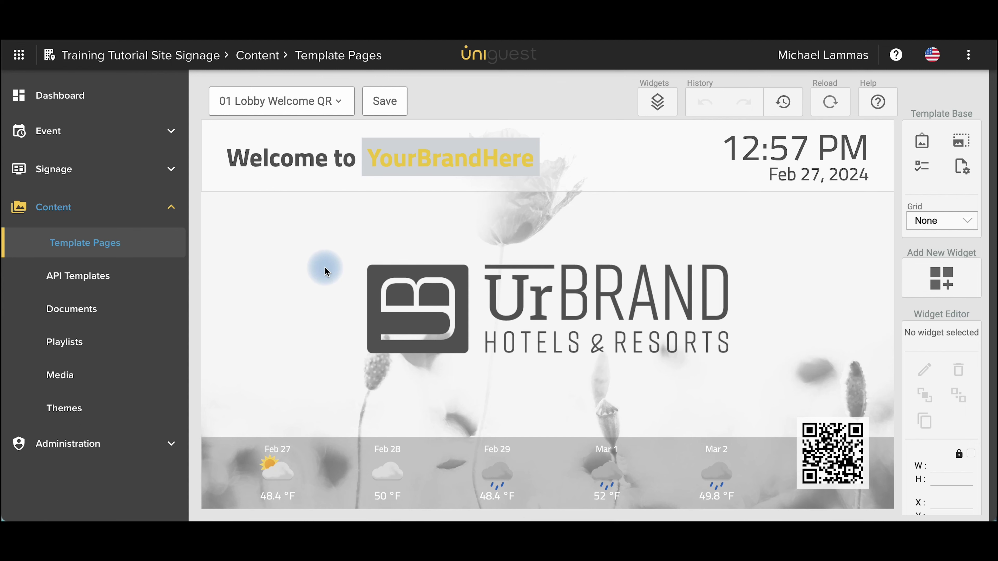
left_click(334, 103)
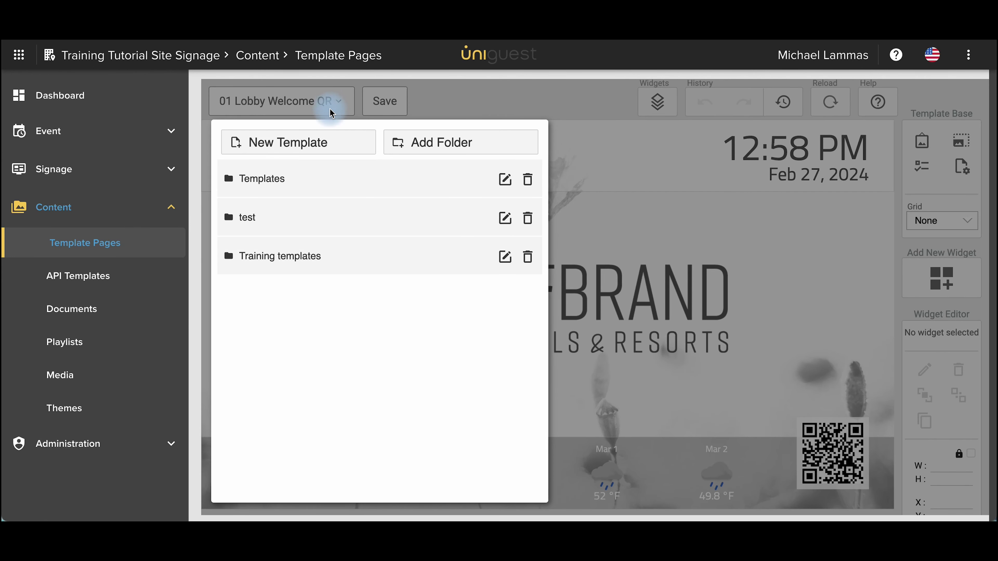
left_click(260, 184)
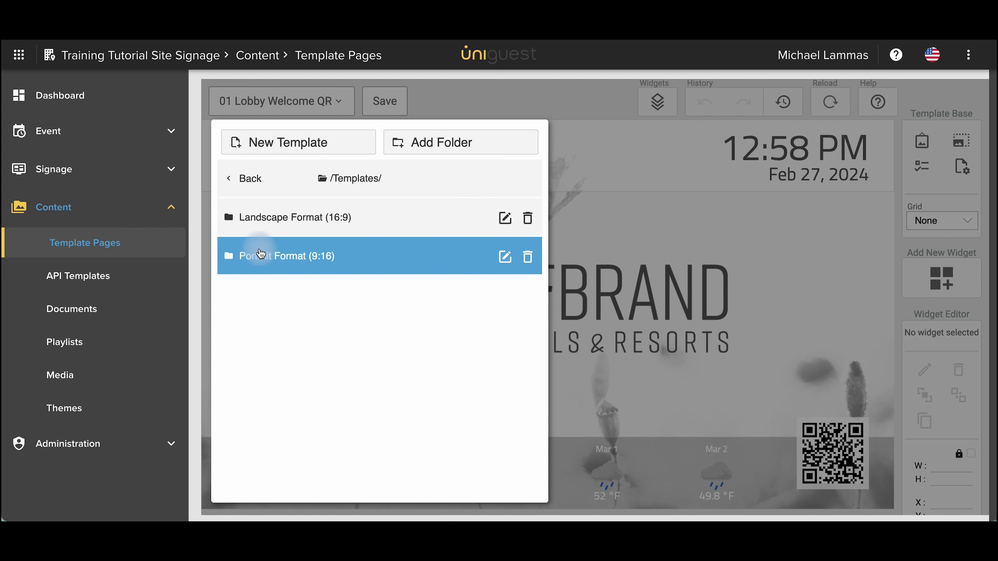
left_click(271, 228)
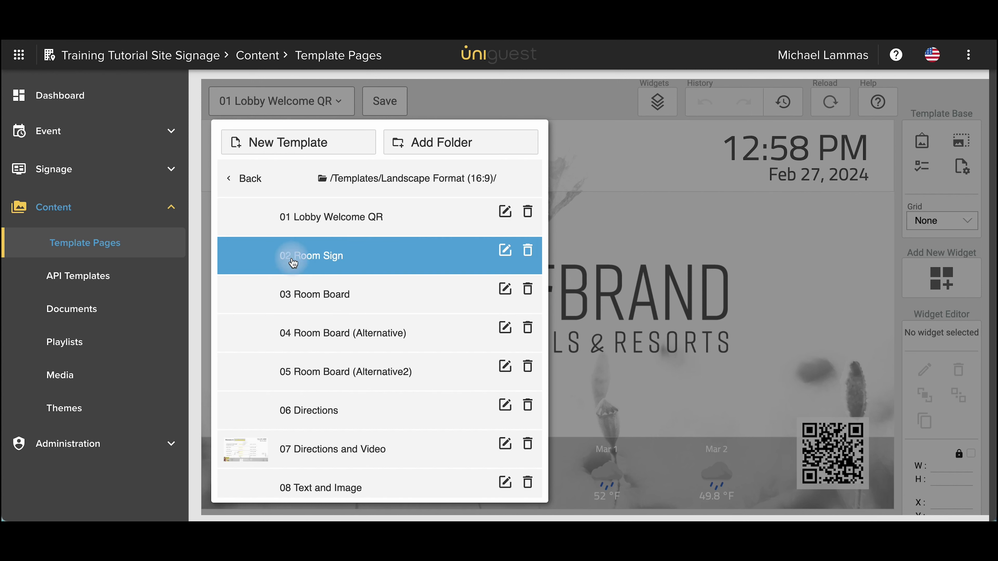
scroll(304, 316, "down", 1)
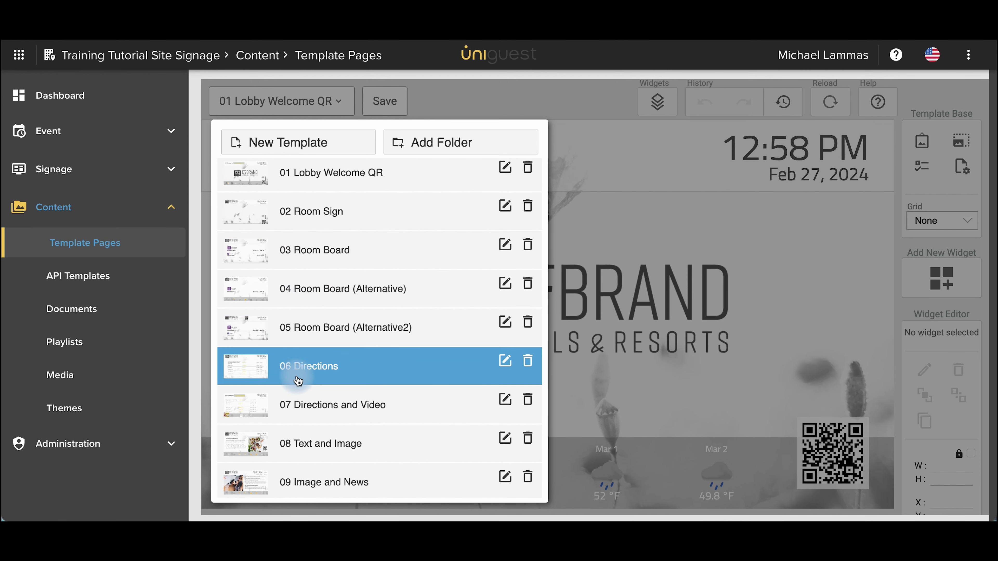
left_click(318, 374)
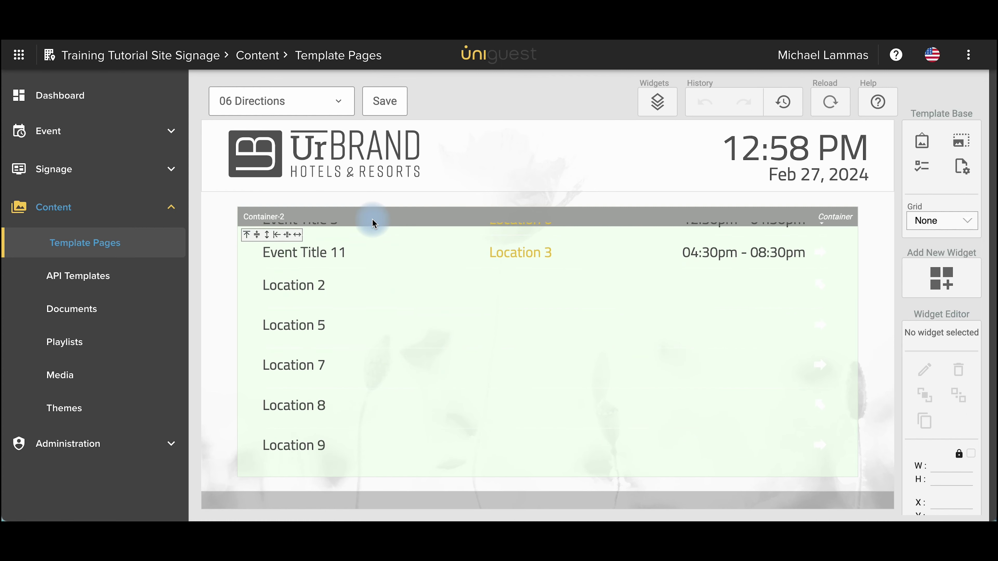
left_click(394, 106)
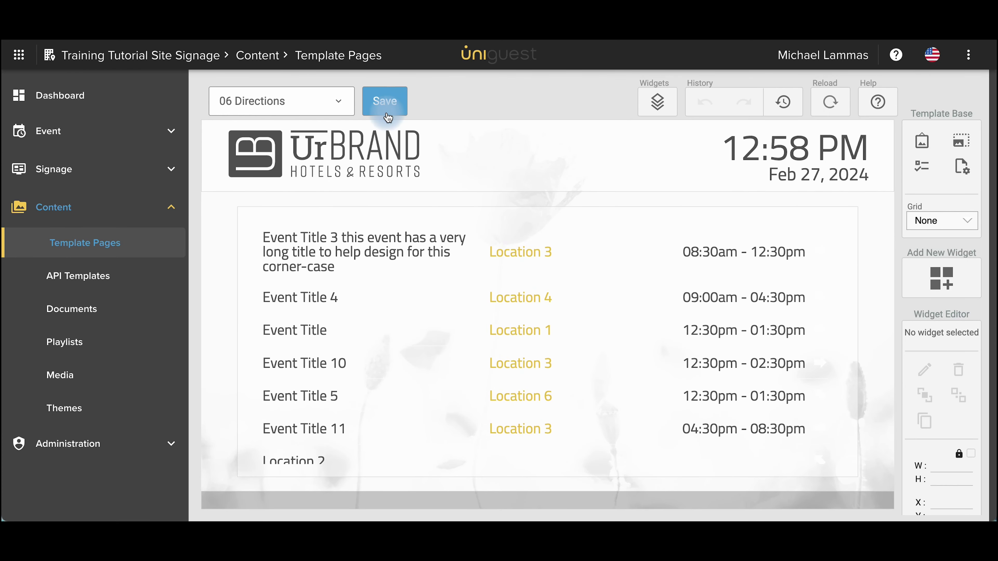
Step: Open the London Training signage schedule for editing
left_click(63, 177)
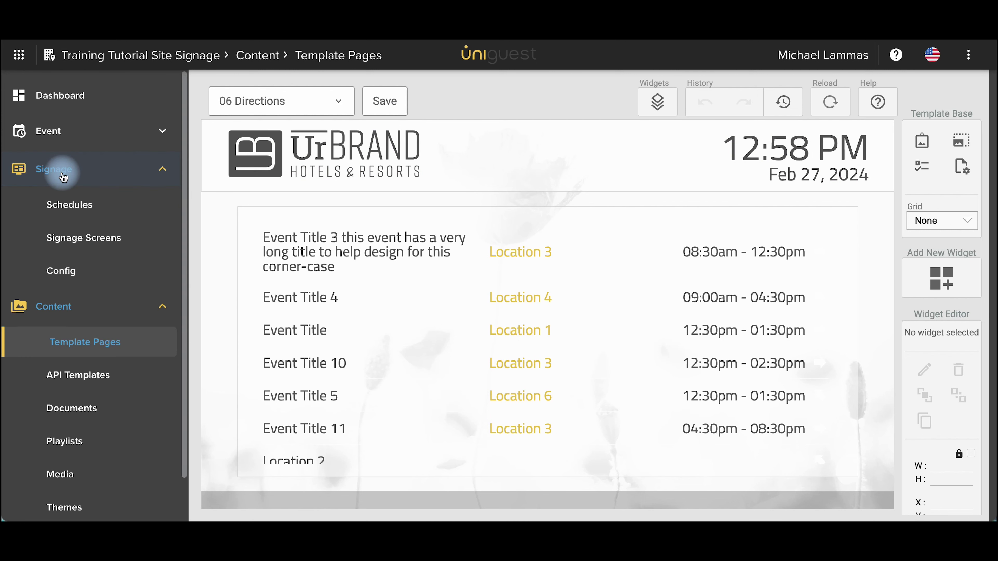
left_click(66, 206)
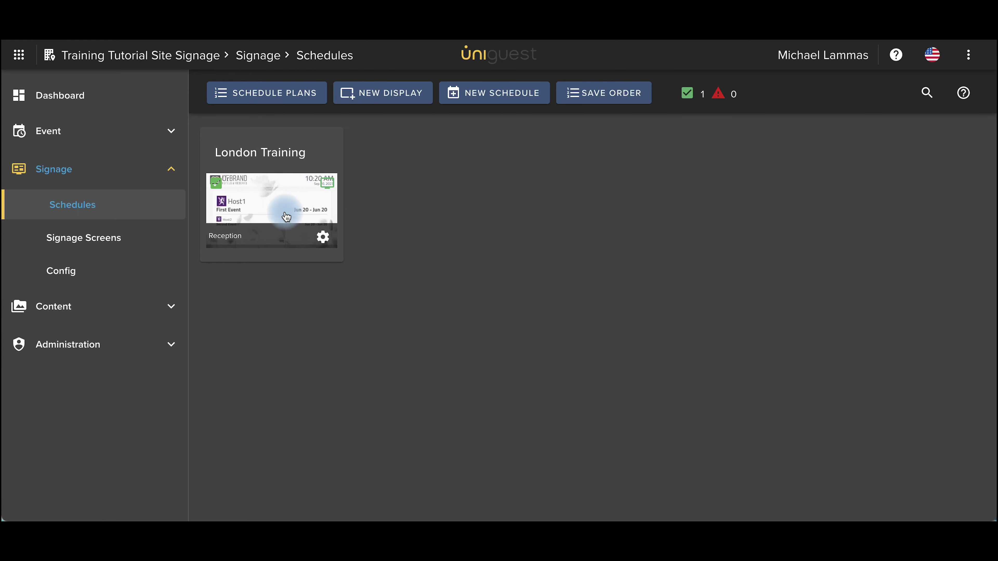
left_click(263, 205)
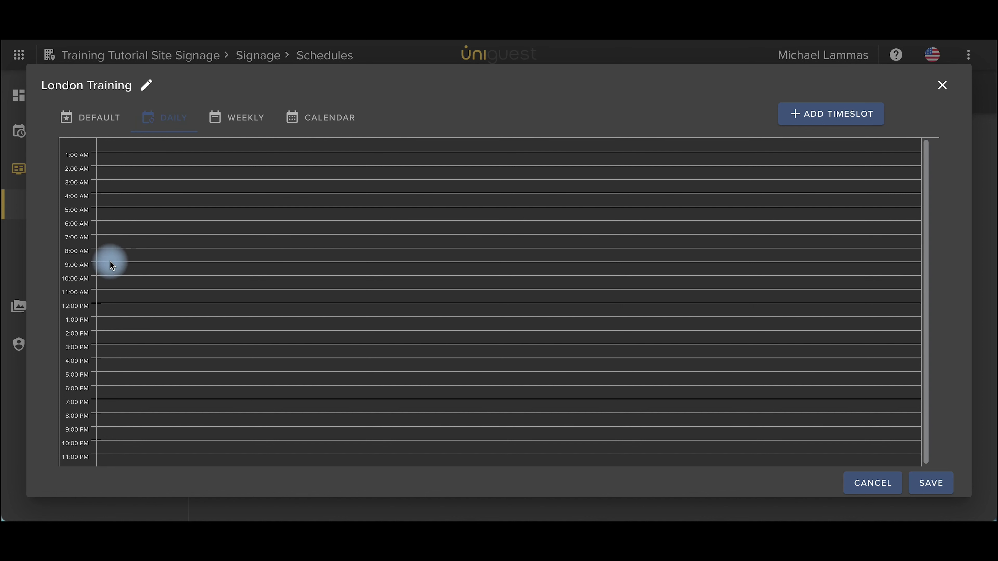
Step: Add a trial daily timeslot from 8:15 AM to 6:00 PM to the London Training schedule and delete it
left_click_drag(110, 259, 124, 388)
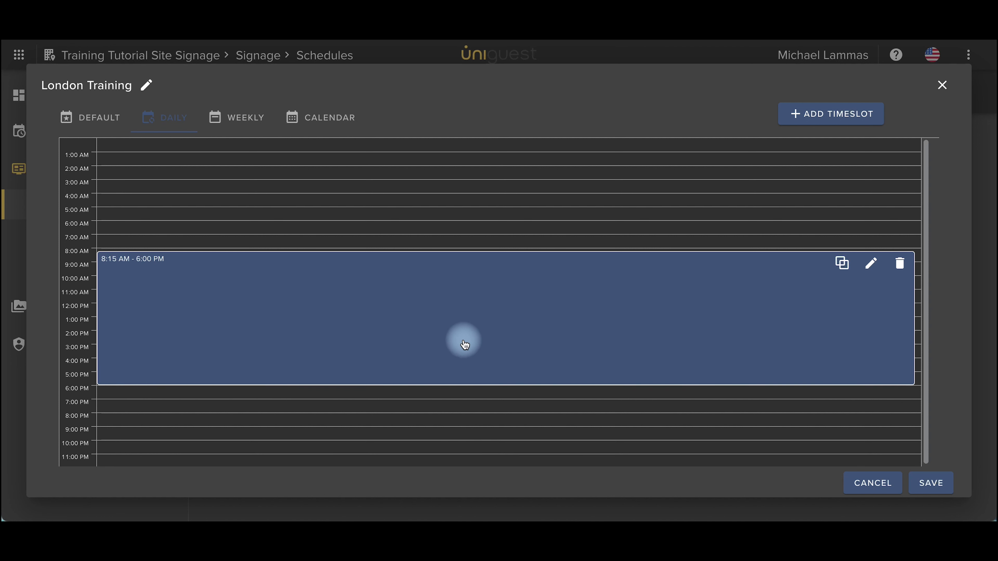
left_click(871, 264)
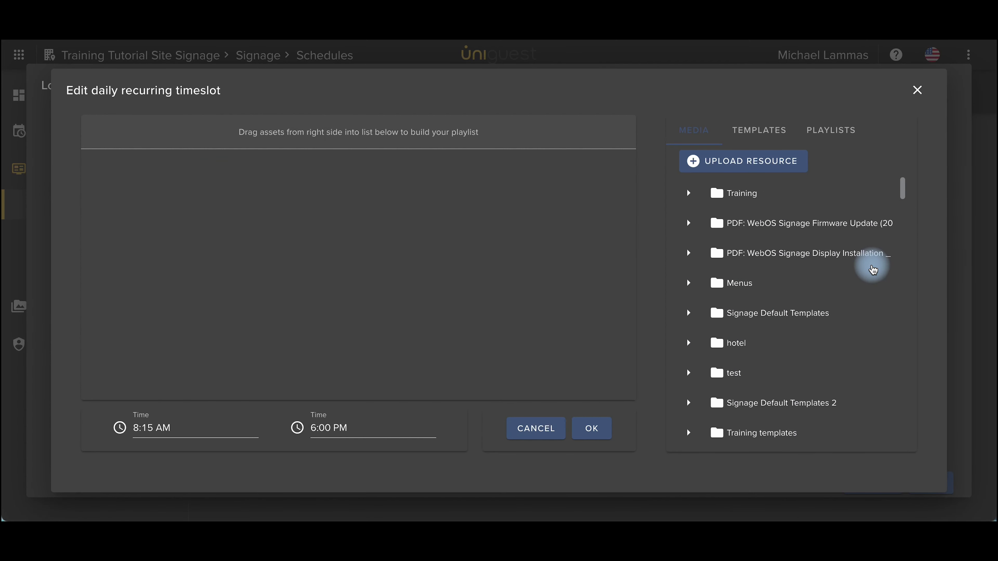
left_click(917, 90)
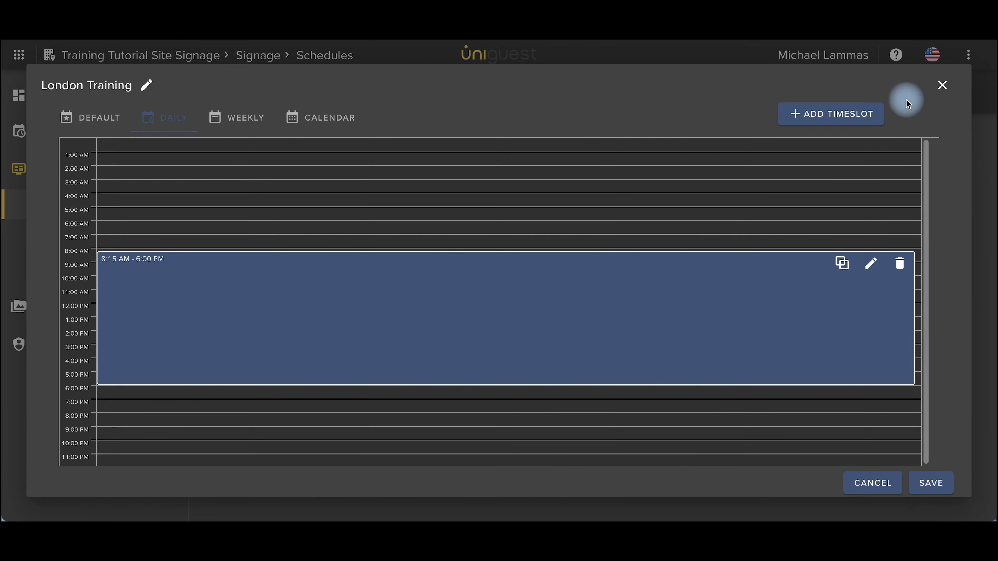
left_click(901, 264)
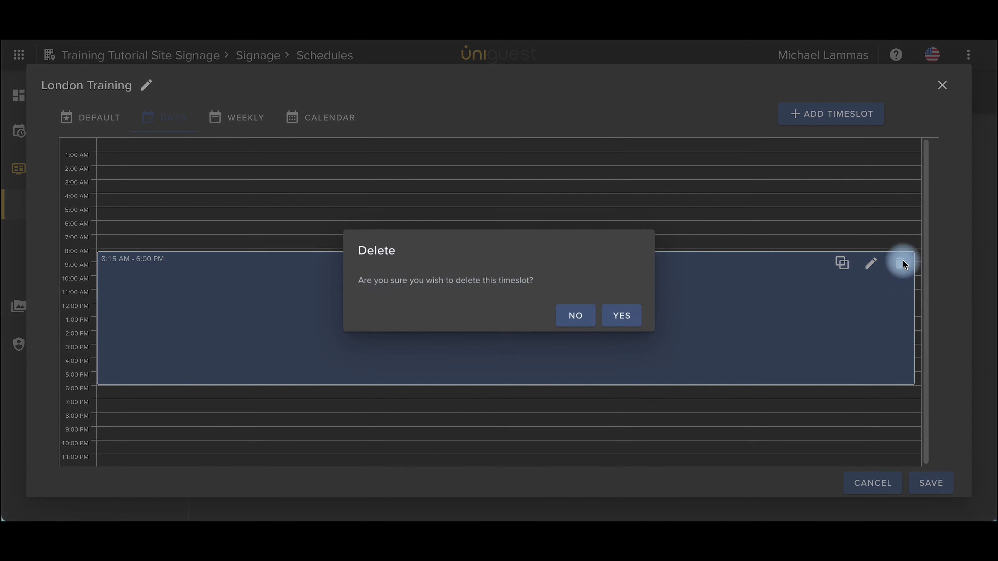
left_click(625, 317)
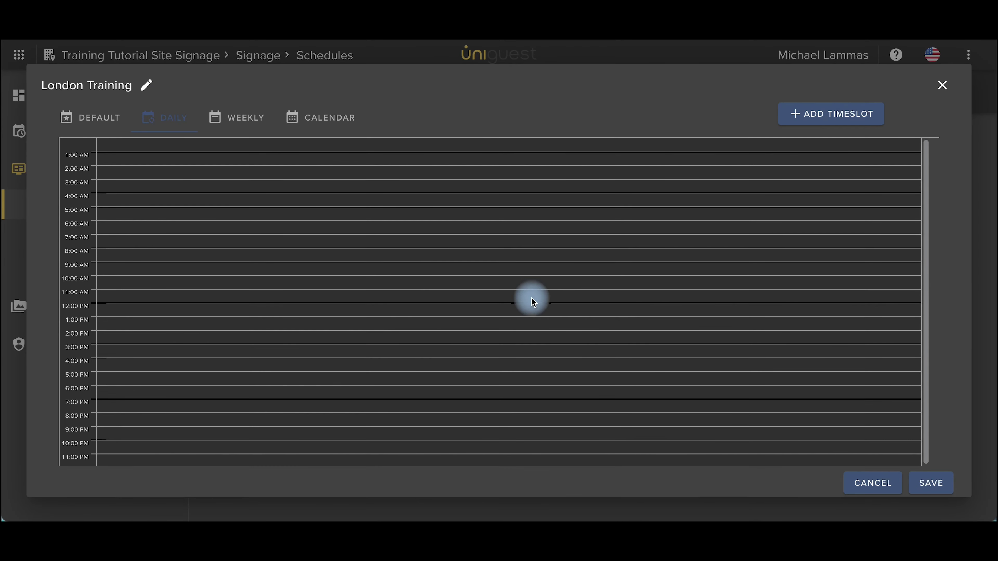
Step: Remove the 03 Room Board entry from the London Training schedule's default content
left_click(238, 125)
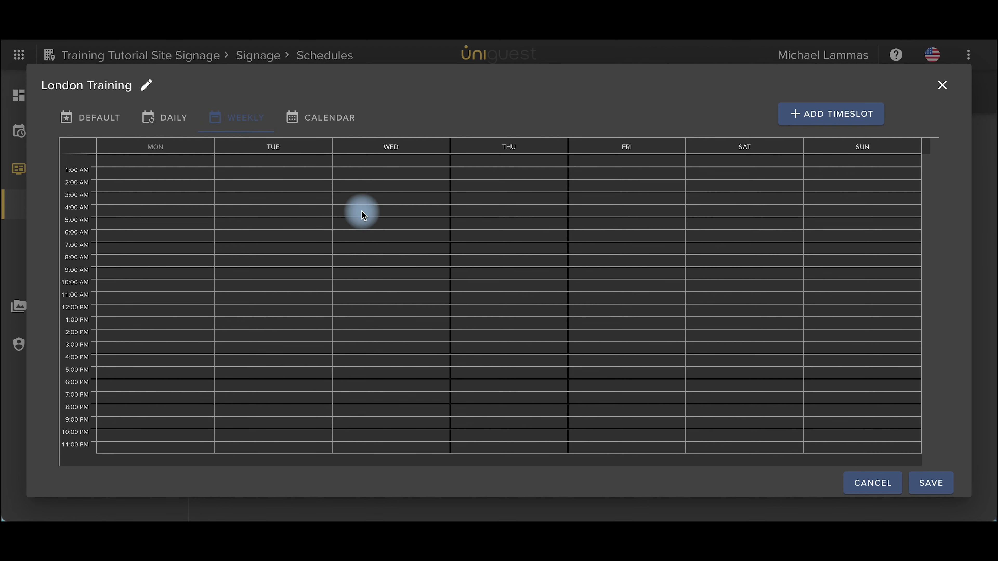
left_click(332, 117)
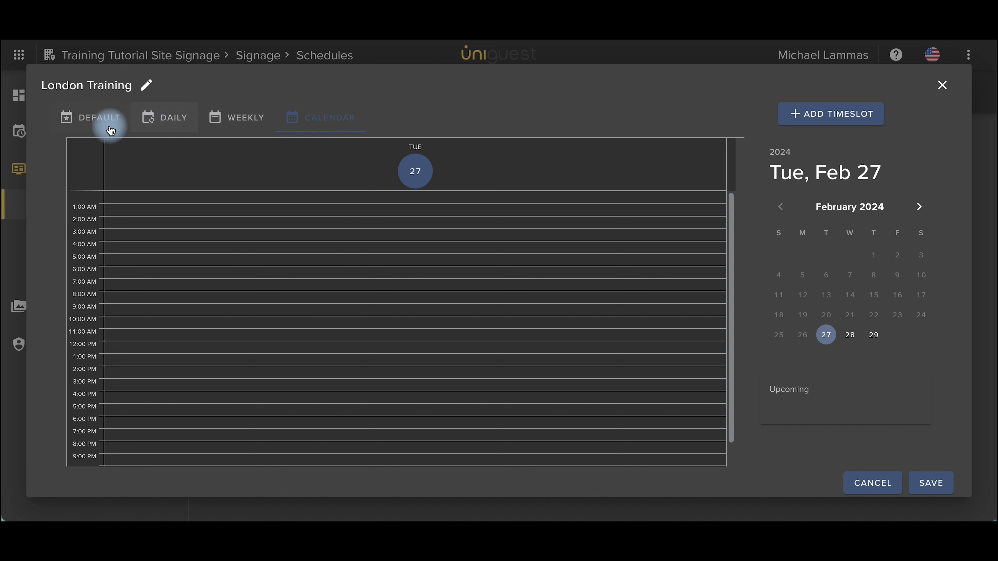
left_click(88, 125)
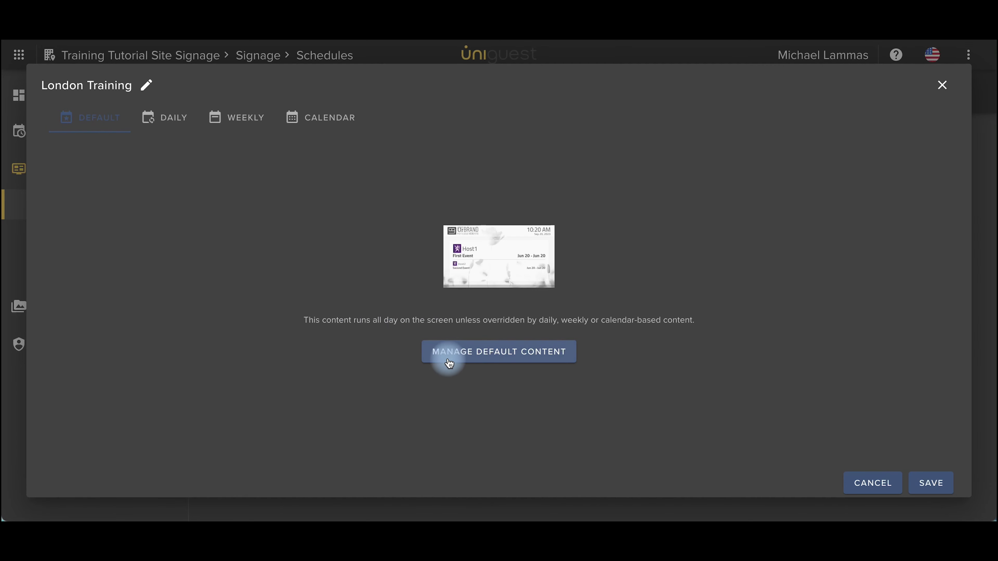
left_click(470, 361)
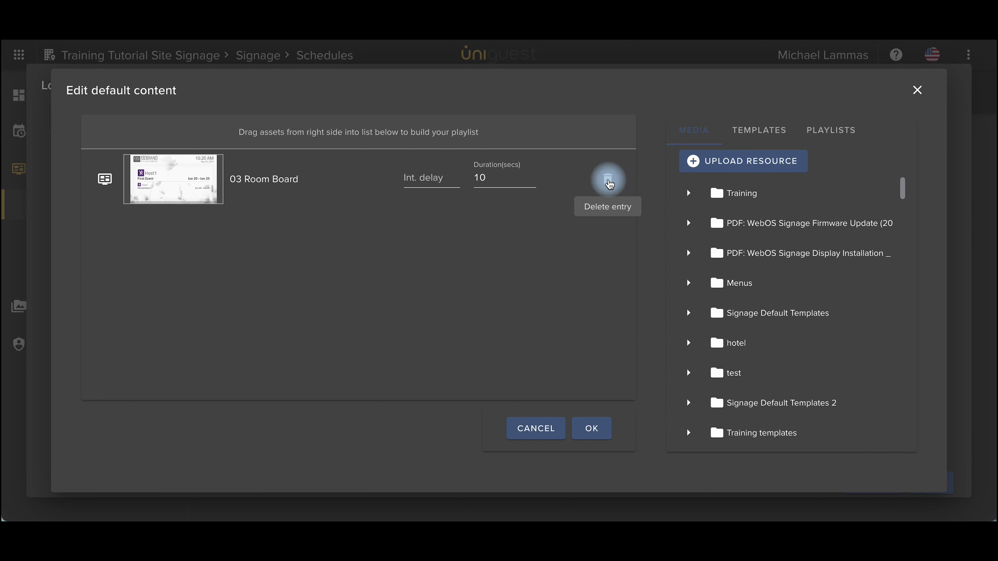
left_click(608, 183)
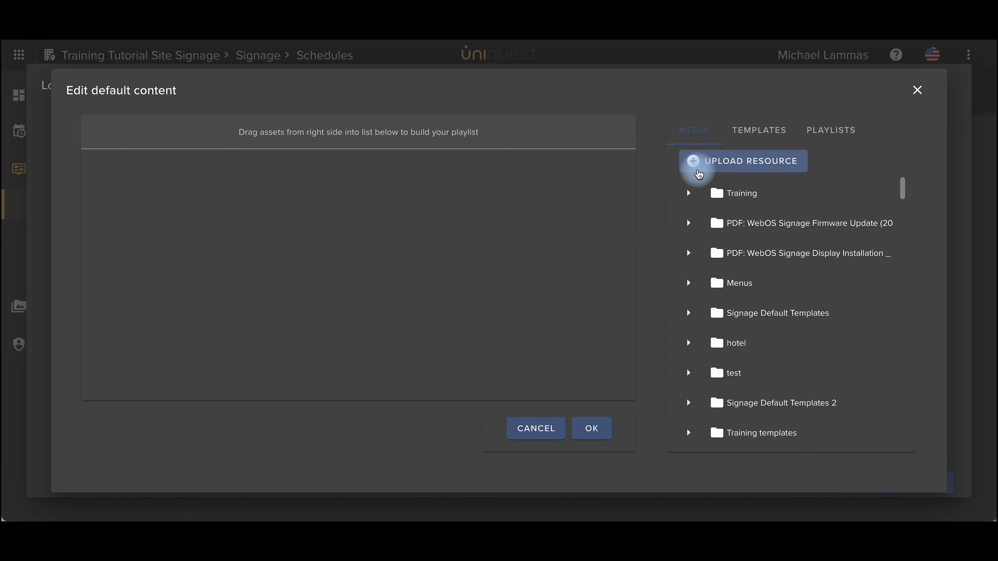
Step: Add the 06 Directions template from Templates/Landscape Format (16:9) to the default content playlist and save the schedule
scroll(703, 199, "down", 3)
scroll(706, 207, "up", 3)
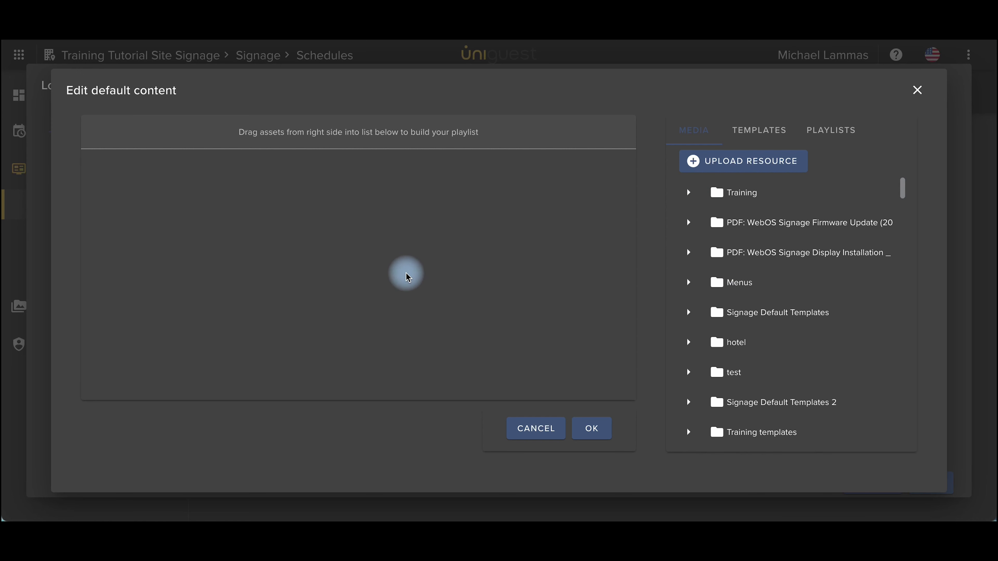
left_click(847, 131)
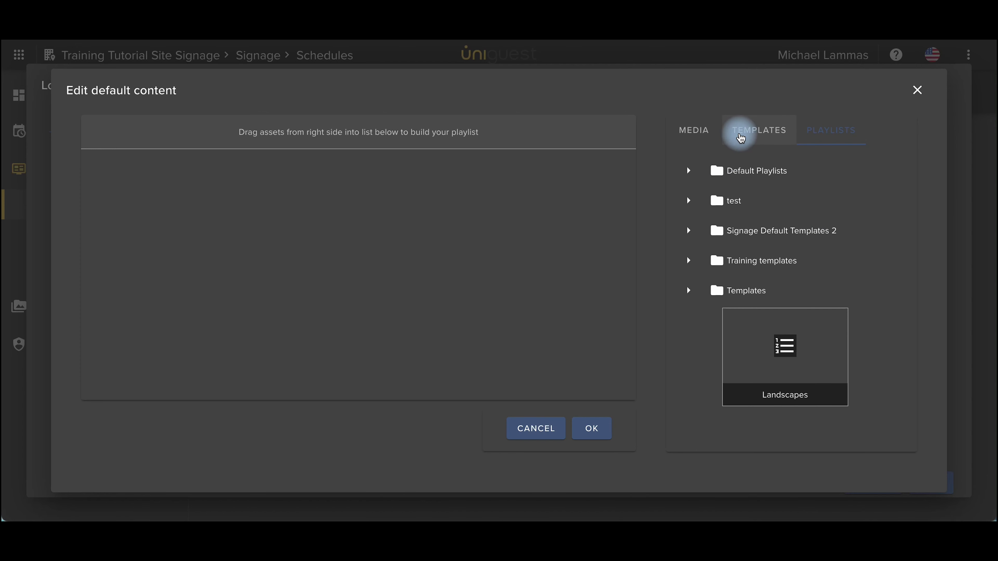
left_click(764, 137)
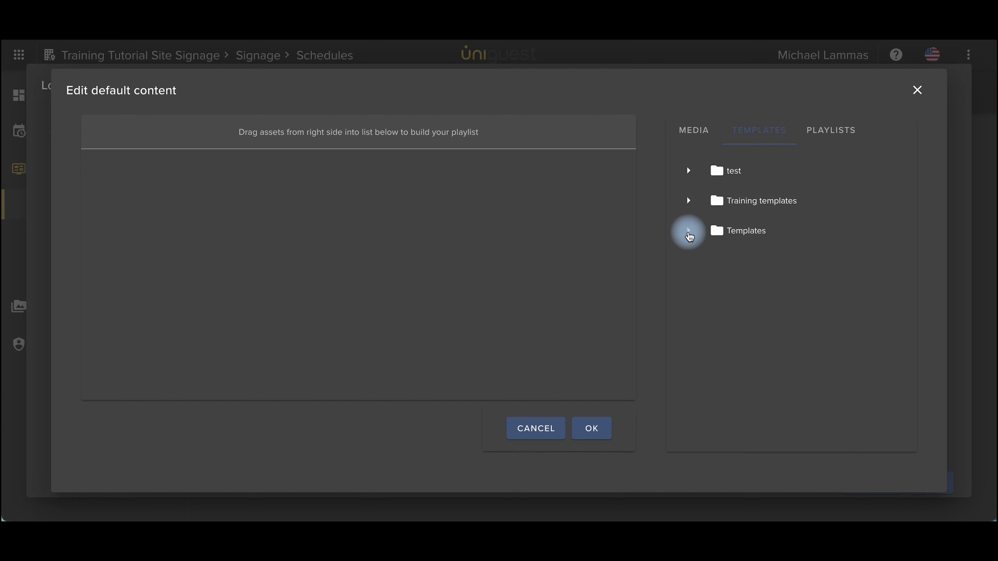
left_click(688, 230)
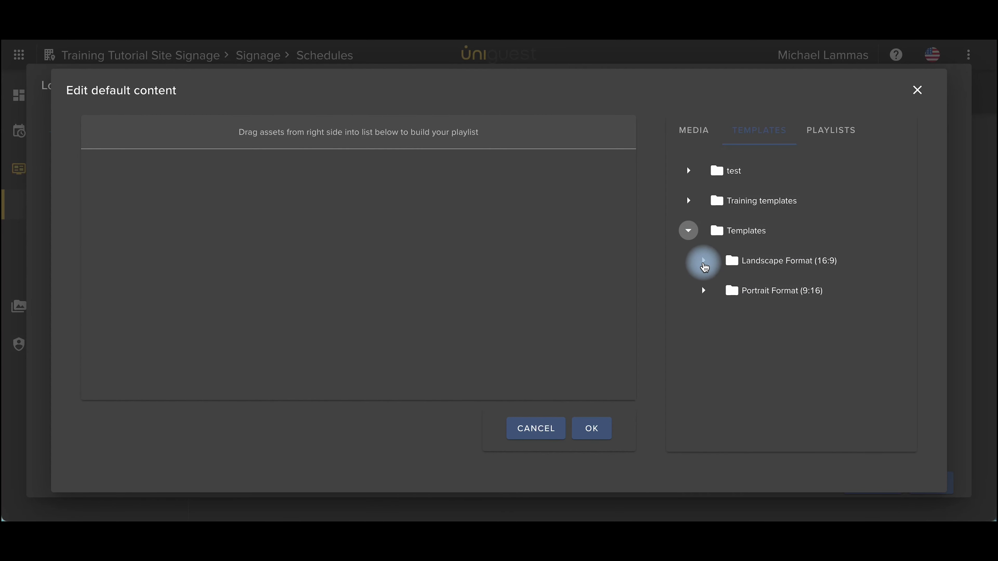
left_click(703, 262)
scroll(749, 285, "down", 7)
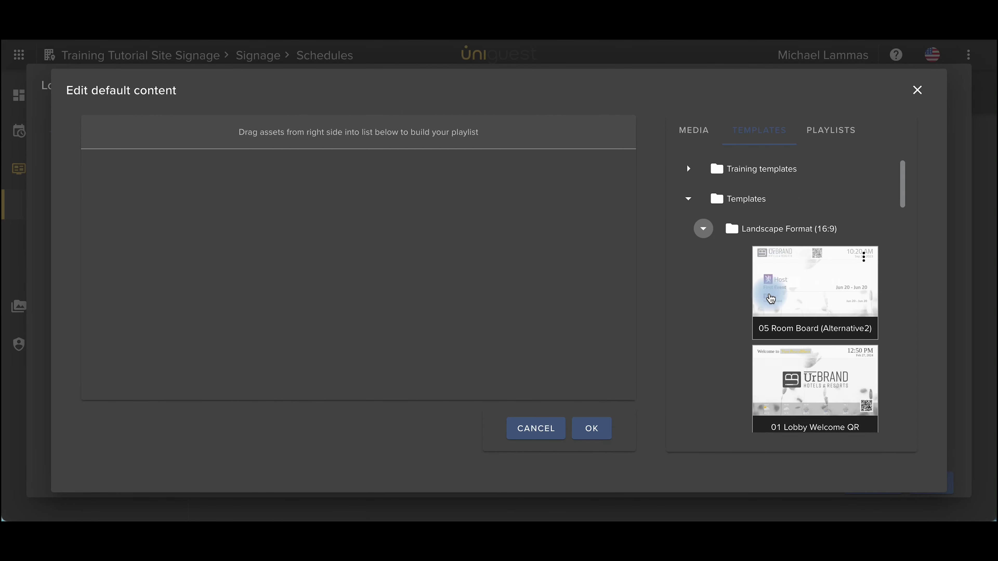
scroll(770, 299, "down", 5)
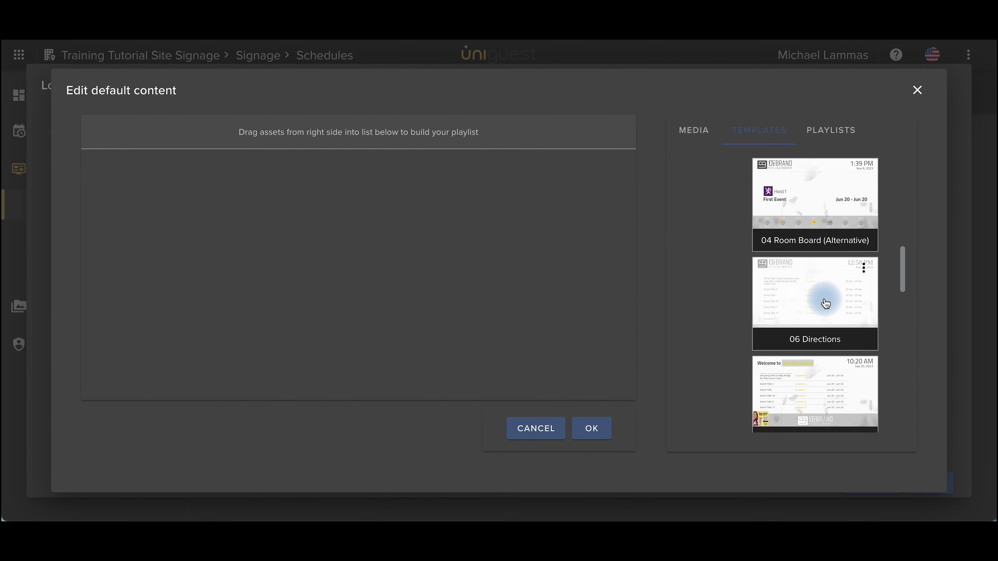
left_click_drag(825, 303, 267, 201)
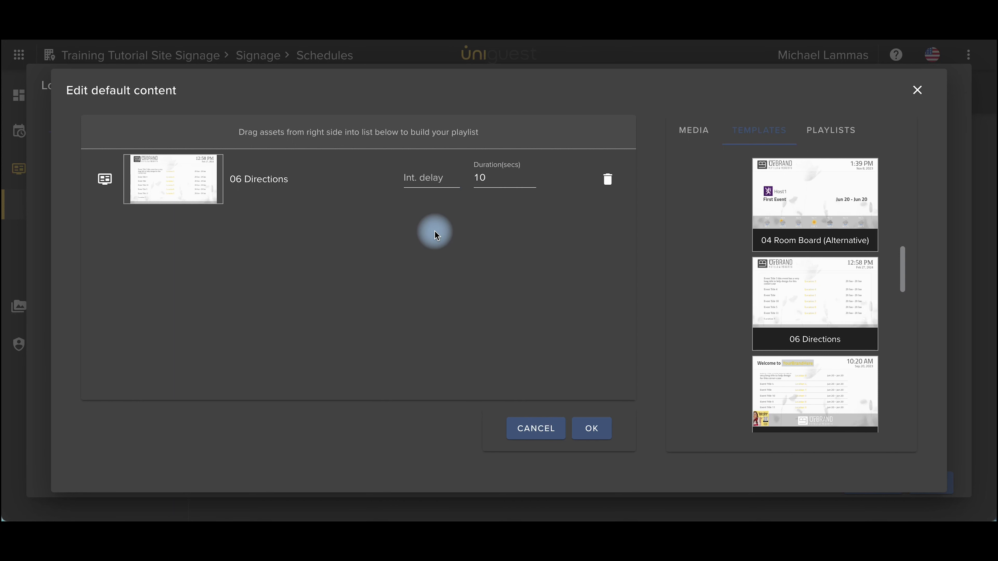
left_click(592, 430)
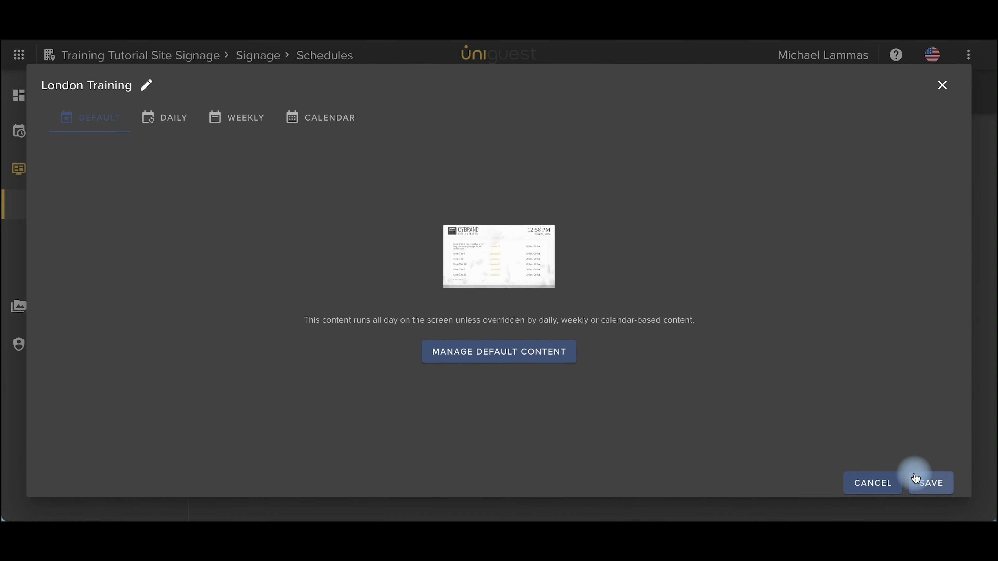
left_click(927, 489)
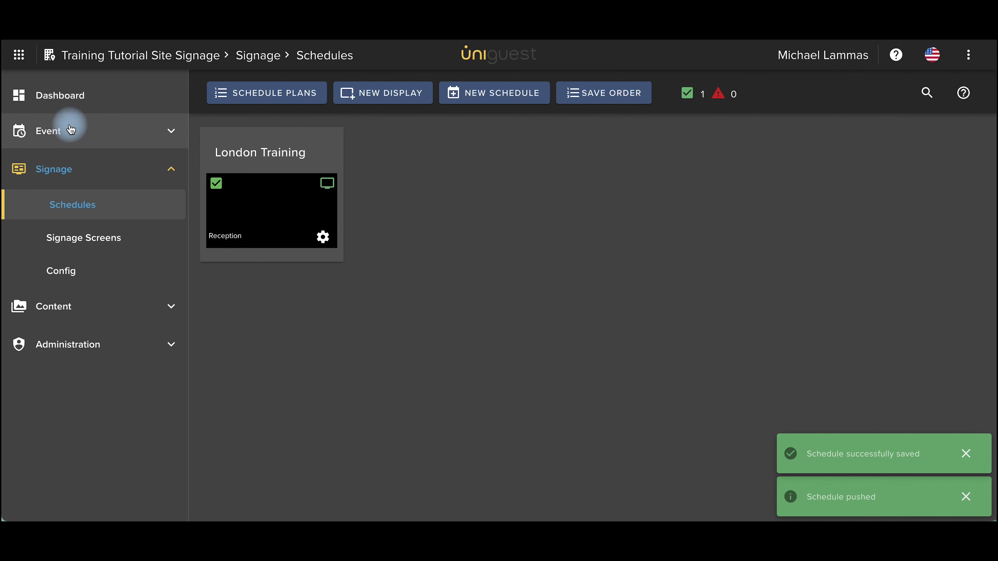
Step: Delete the User Training event from Meeting room London on Feb 27, 2024
left_click(64, 138)
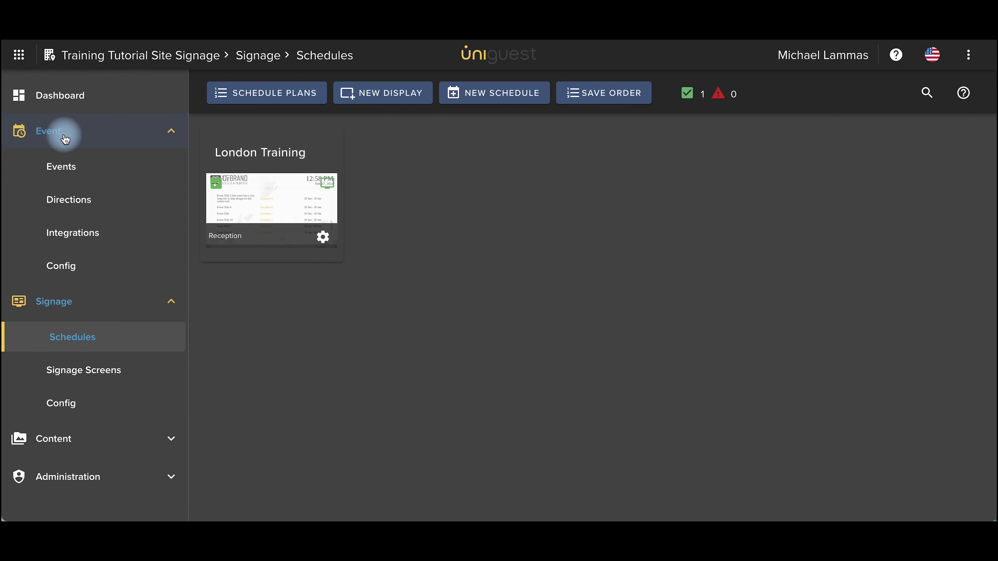
left_click(59, 169)
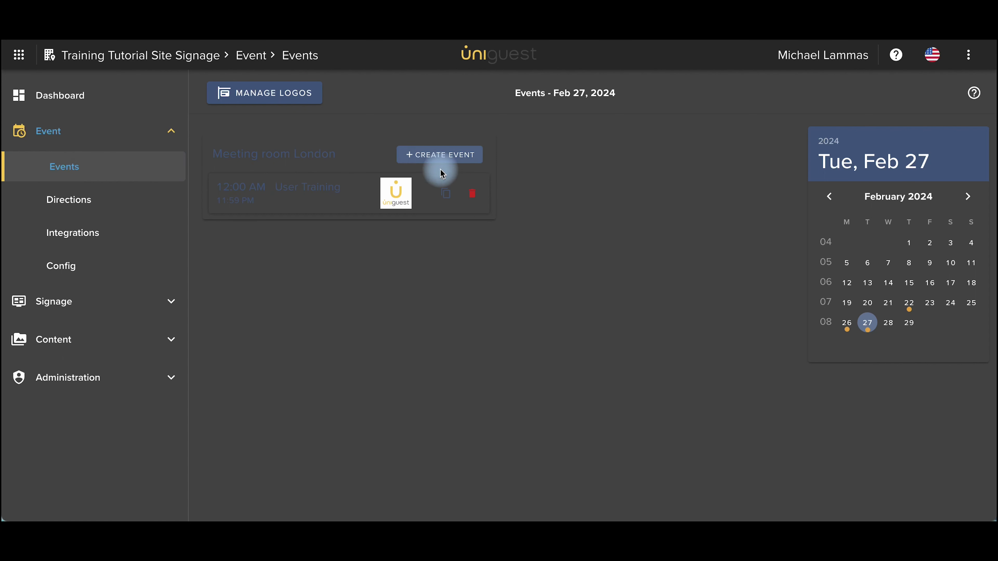
left_click(472, 194)
left_click(595, 312)
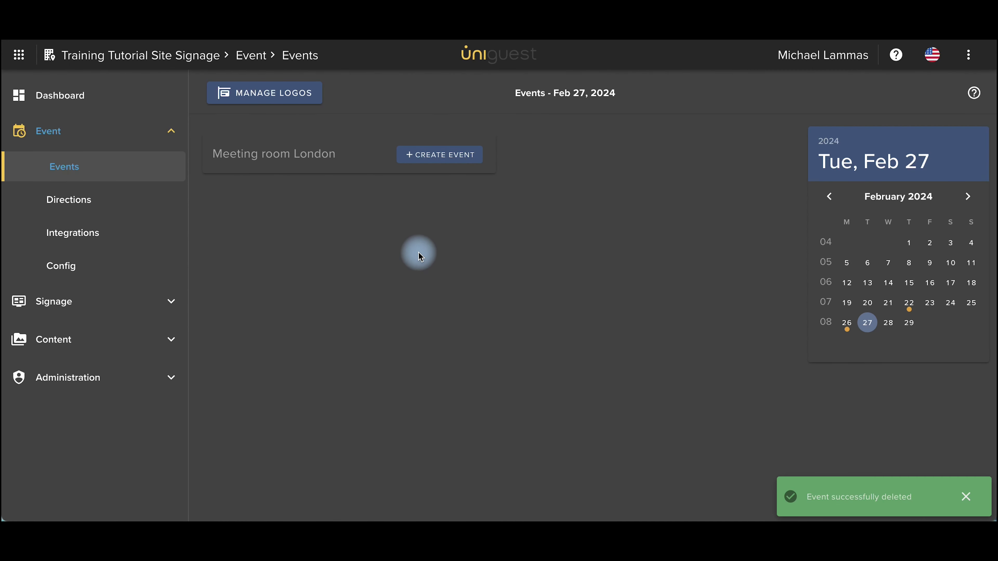
Step: Create an event in Meeting room London with host "Uniguest Video Training" and title "End user training"
left_click(456, 157)
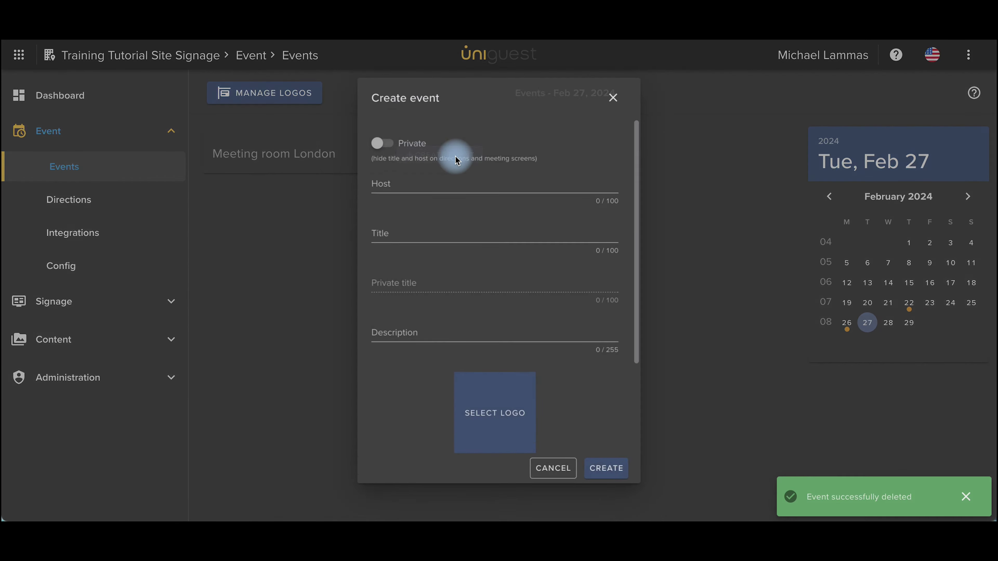
left_click(395, 175)
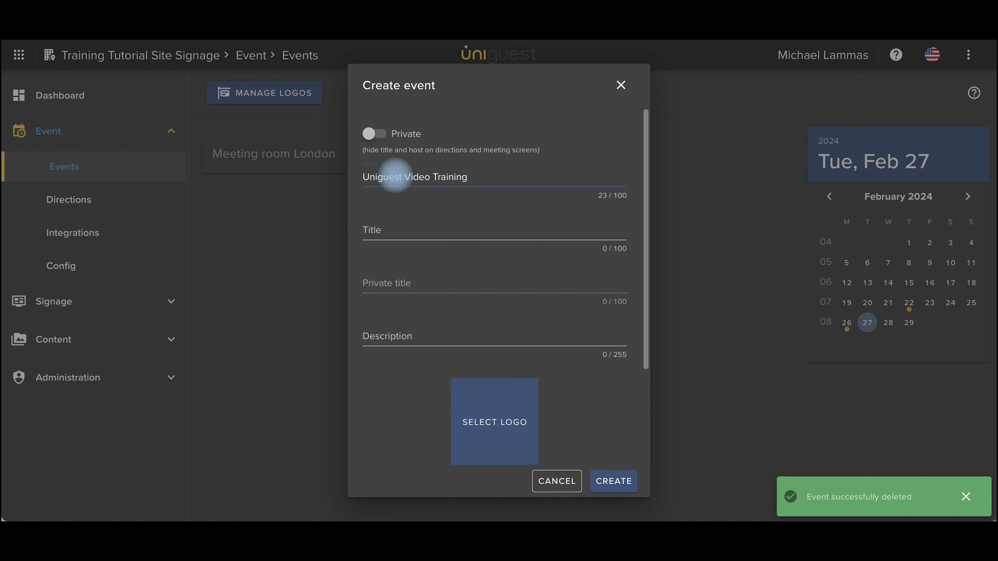
left_click(375, 227)
type("End user training")
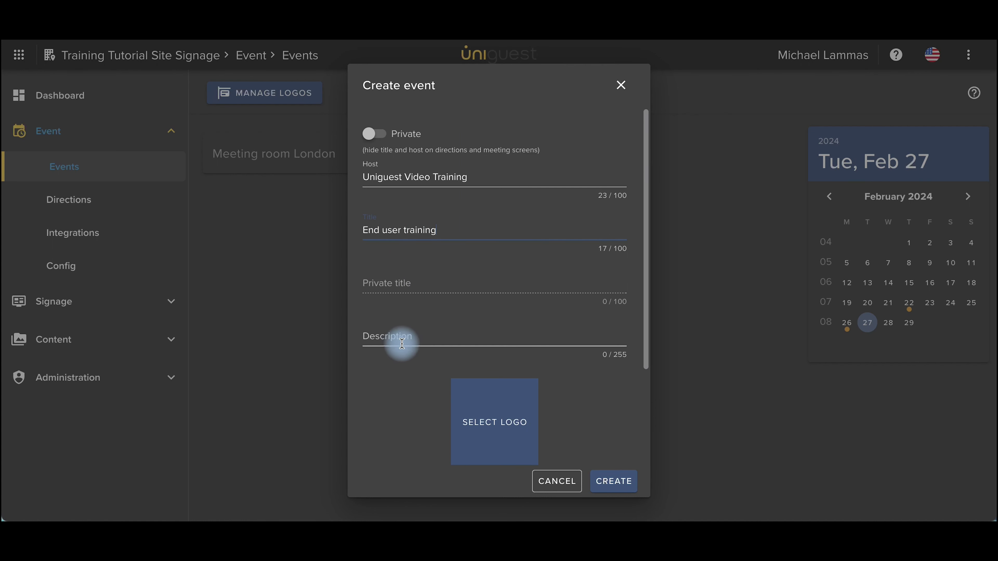
left_click(608, 484)
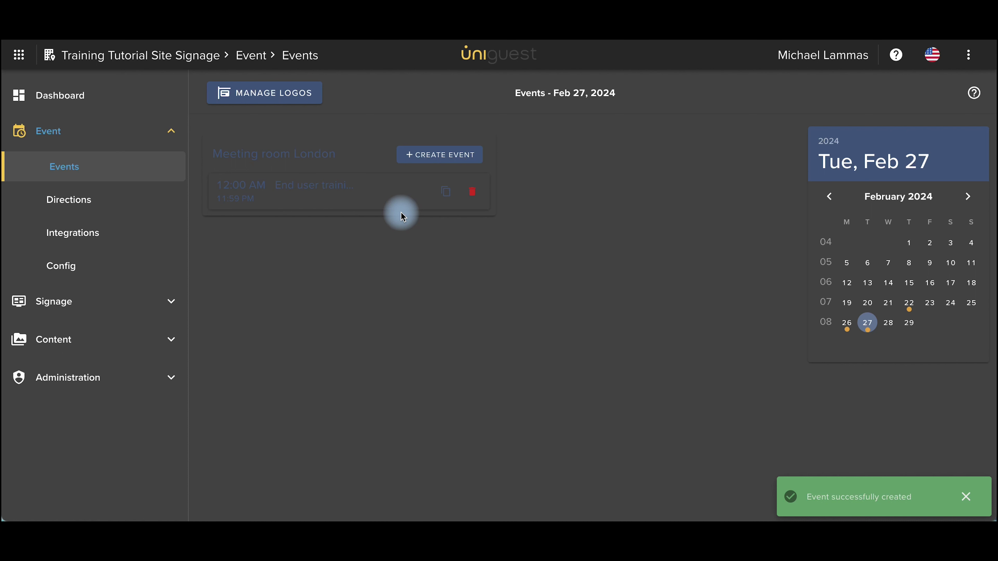
Step: Open the directional icon selection for the London location in the Reception display's event directions
left_click(65, 202)
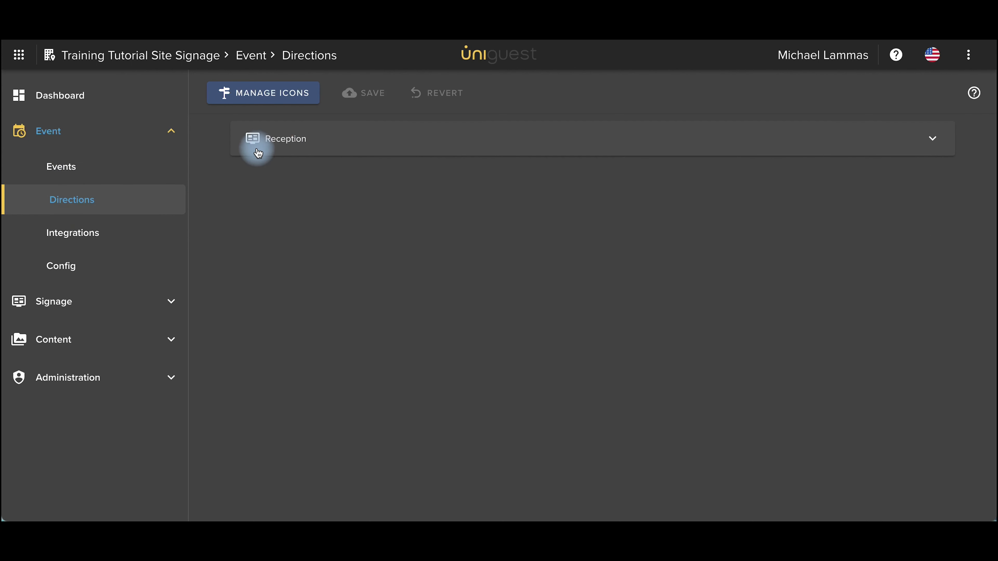
left_click(265, 147)
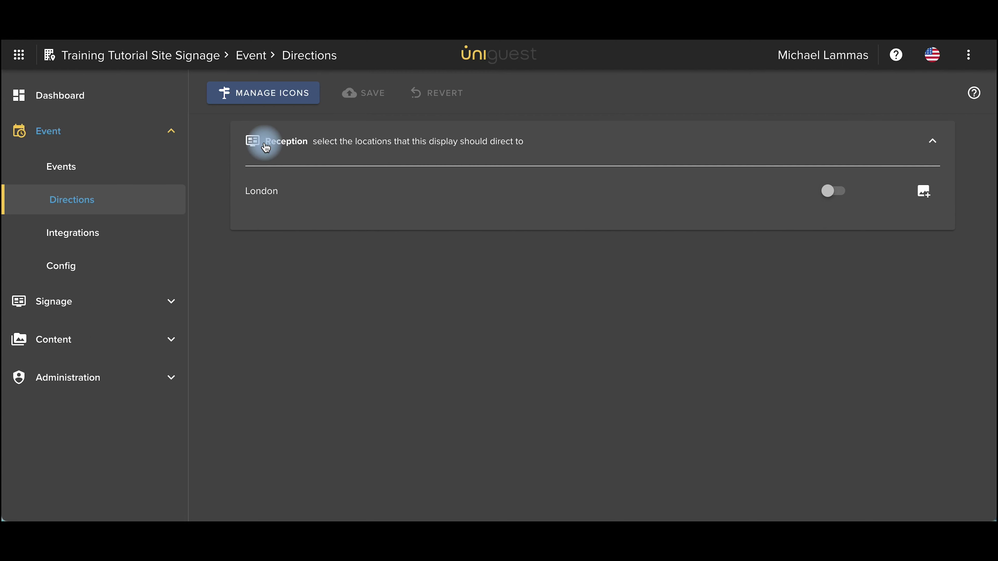
left_click(926, 197)
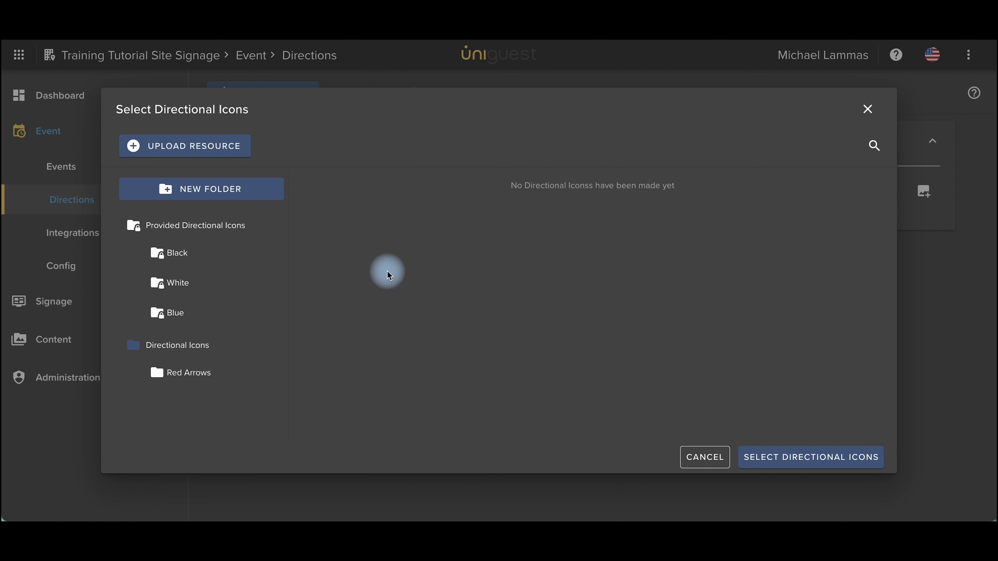
Step: Examine the provided Black, White and Blue directional icon sets, looking through the blue arrow and elevator icons
left_click(208, 264)
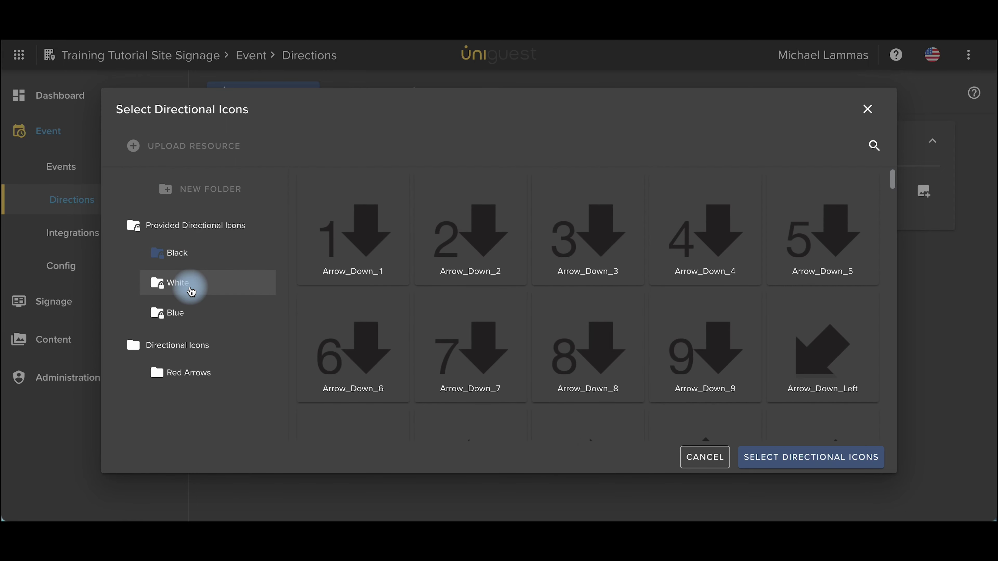
left_click(207, 294)
left_click(194, 314)
left_click(447, 325)
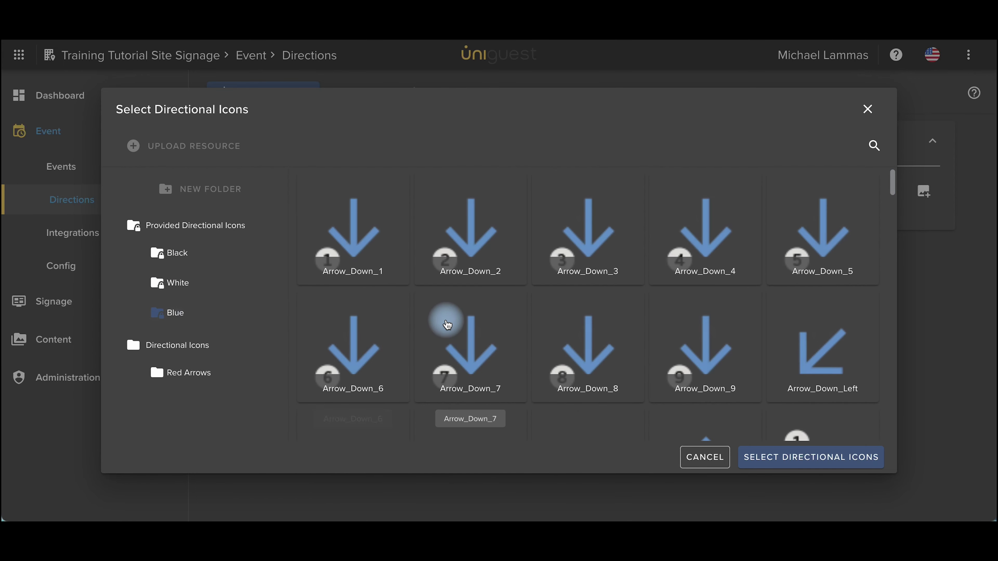
scroll(447, 325, "down", 12)
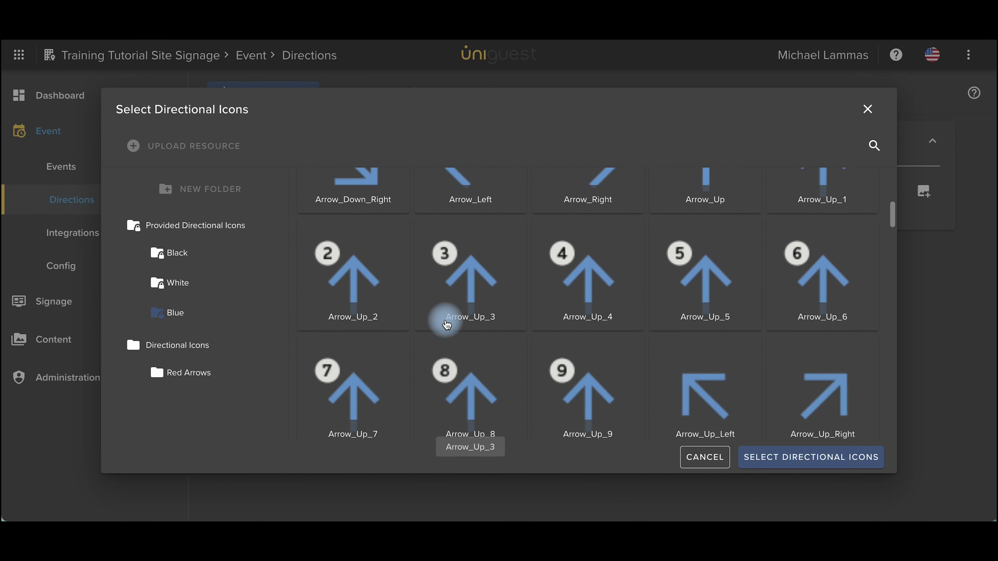
scroll(447, 324, "down", 8)
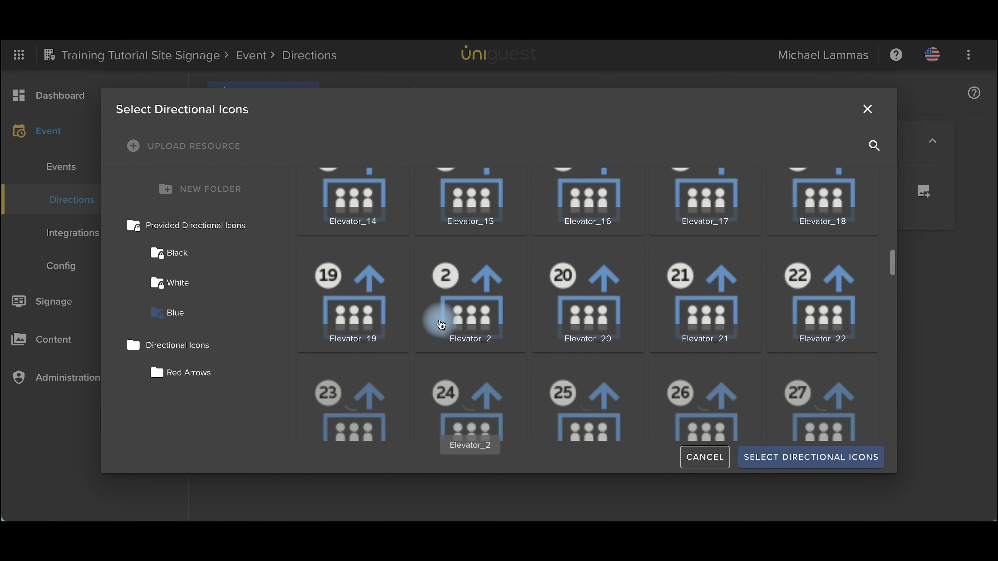
scroll(439, 325, "down", 10)
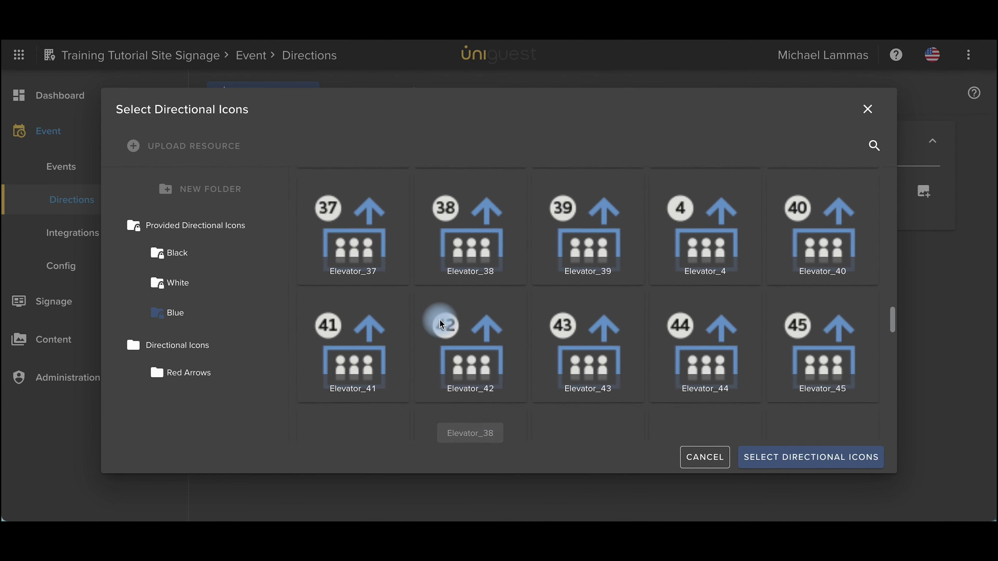
scroll(441, 324, "down", 8)
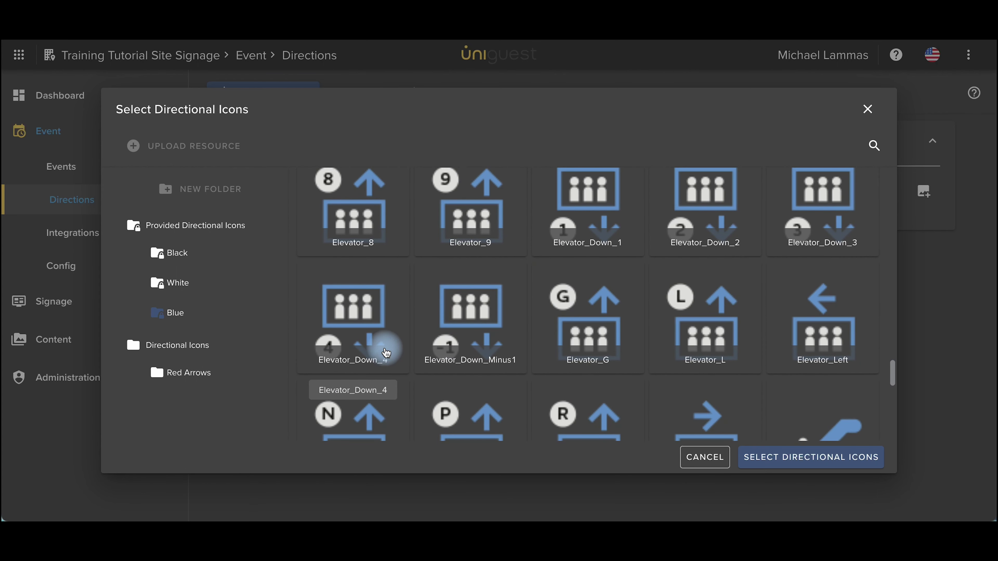
scroll(386, 352, "up", 1)
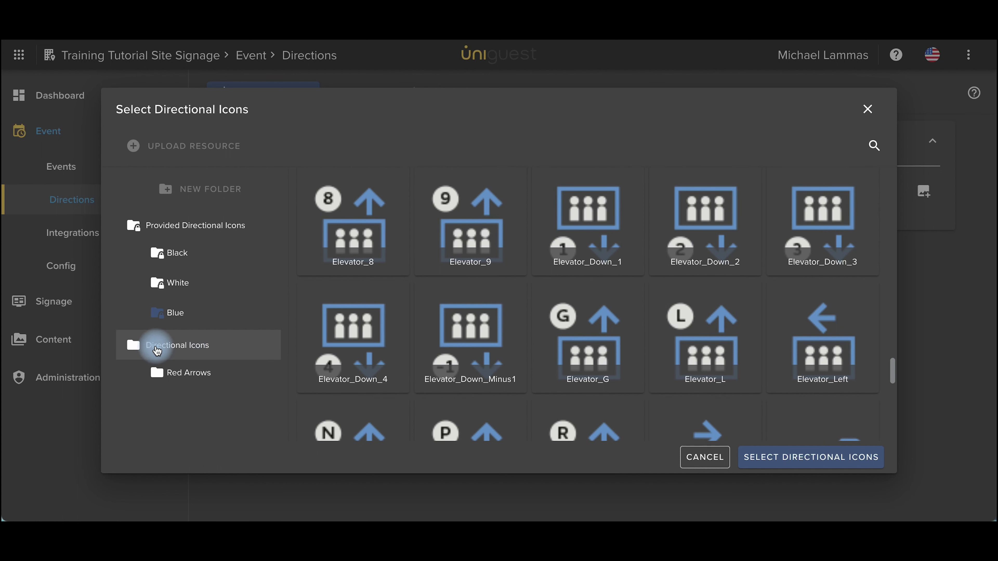
Step: Create a folder named "Blue Arrows" under Directional Icons and open it
left_click(156, 349)
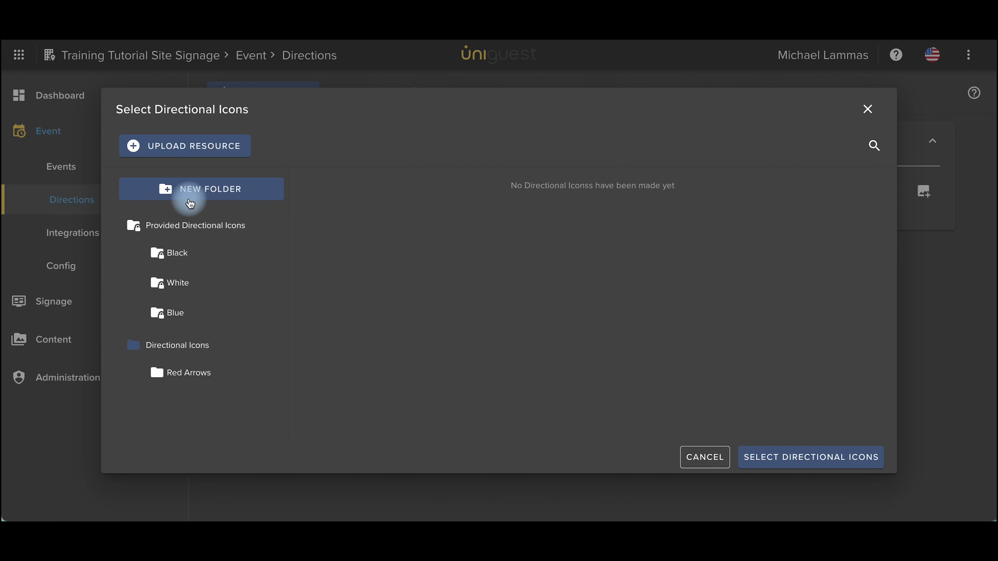
left_click(191, 191)
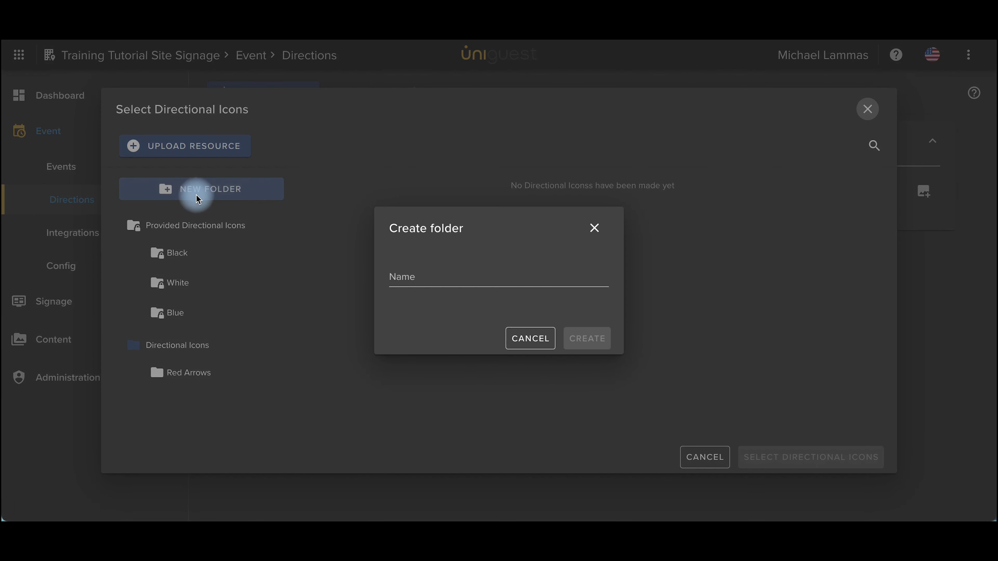
left_click(405, 279)
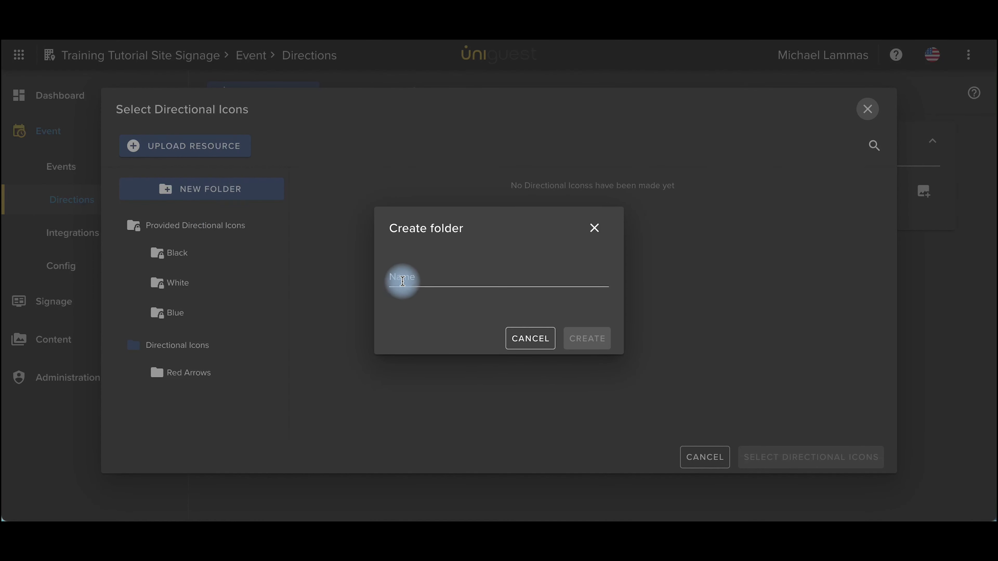
type("Blue Arrows")
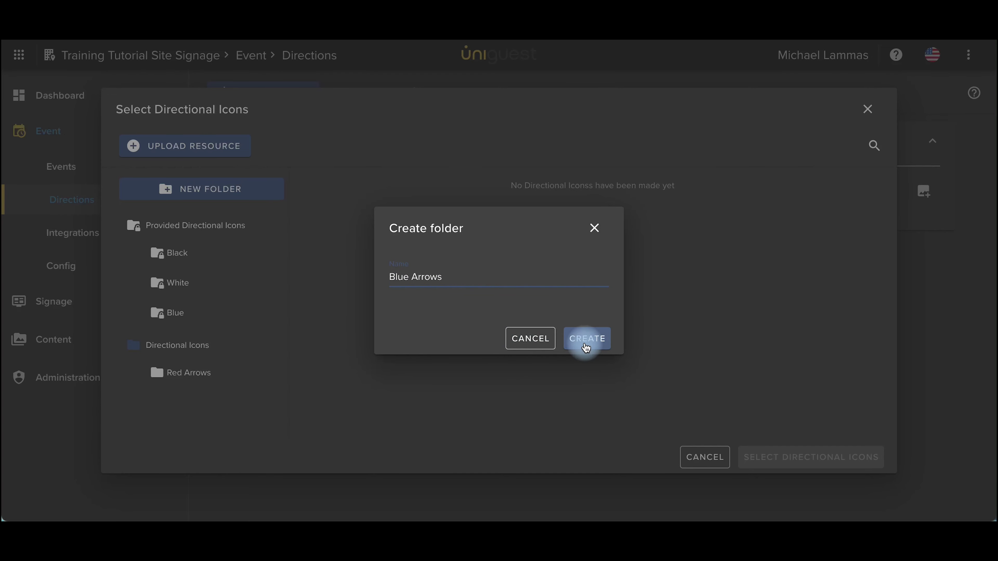
left_click(585, 339)
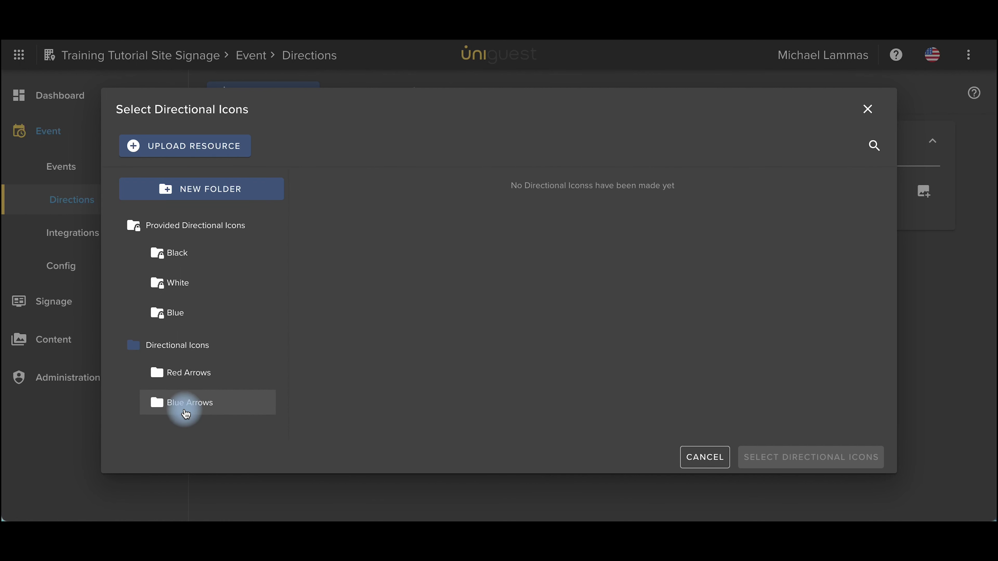
left_click(183, 411)
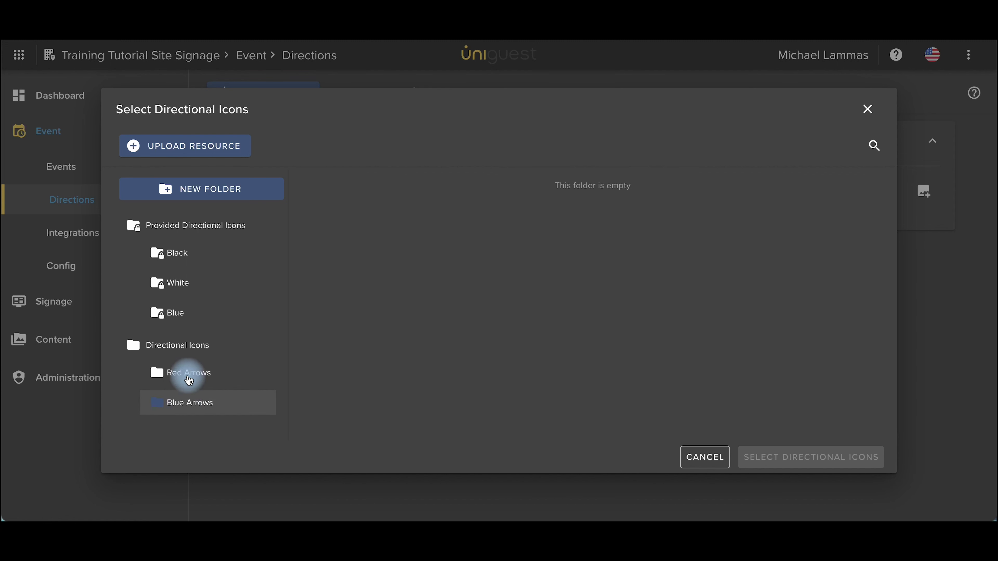
Step: Start a resource upload from the main Directional Icons folder with Blue Arrows as the destination folder
left_click(169, 356)
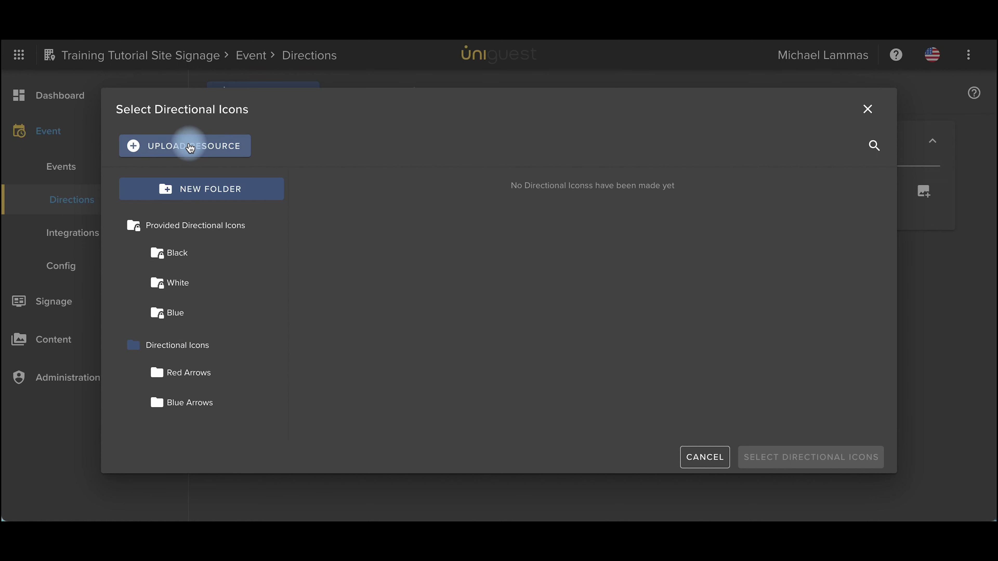
left_click(191, 148)
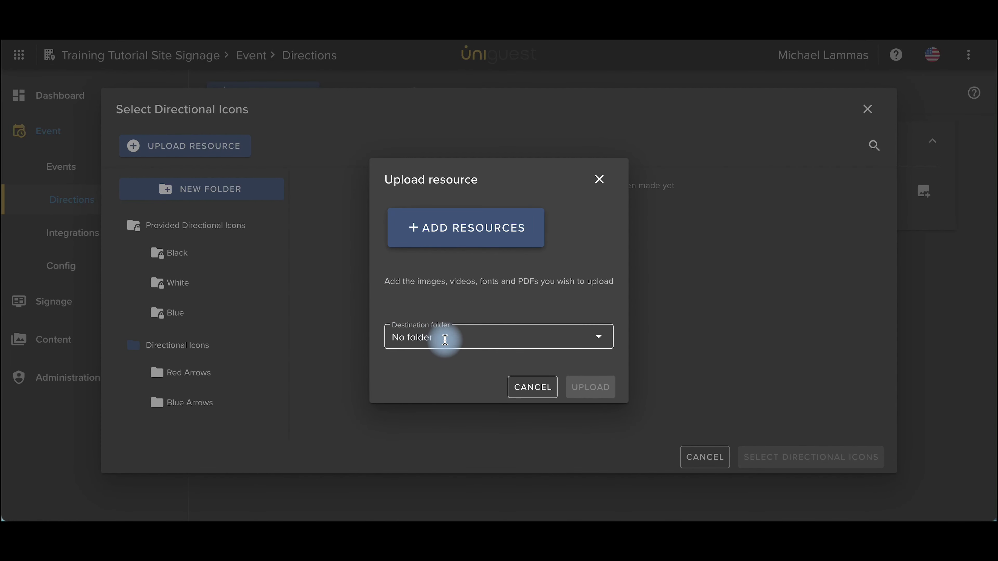
left_click(445, 339)
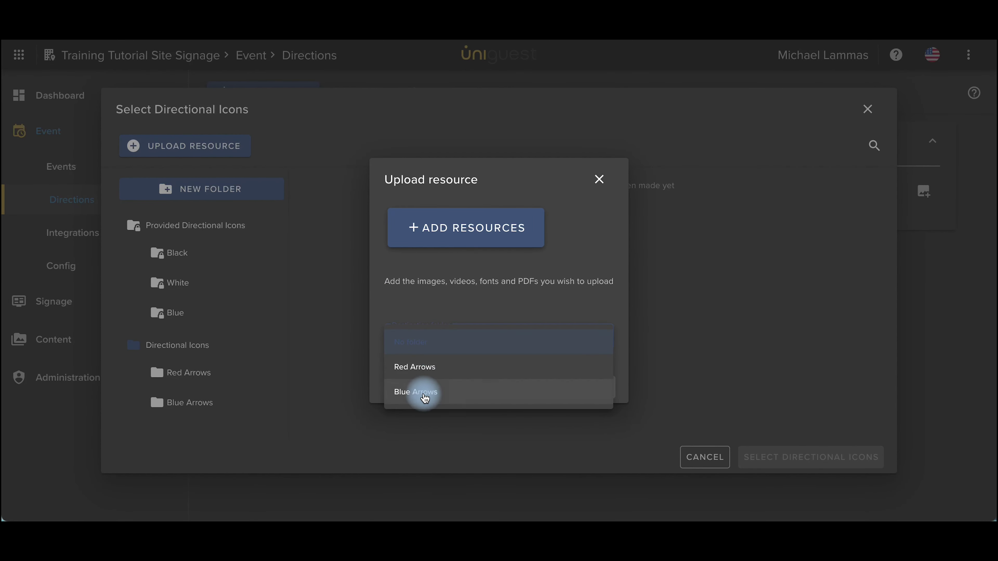
left_click(419, 393)
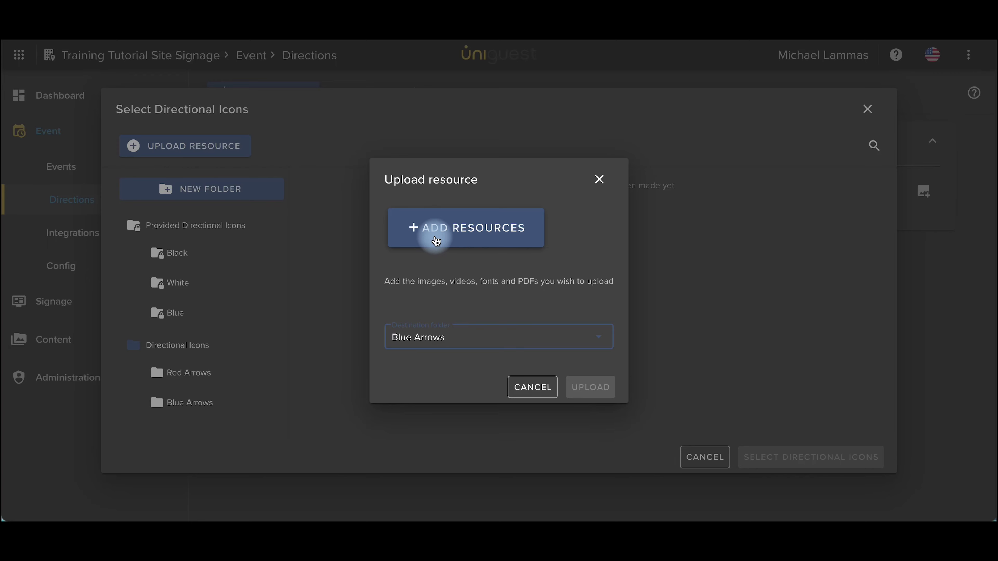
Step: Upload Blue Direction.png from the Training Content/Directions folder and open the Blue Arrows folder to show it
left_click(436, 240)
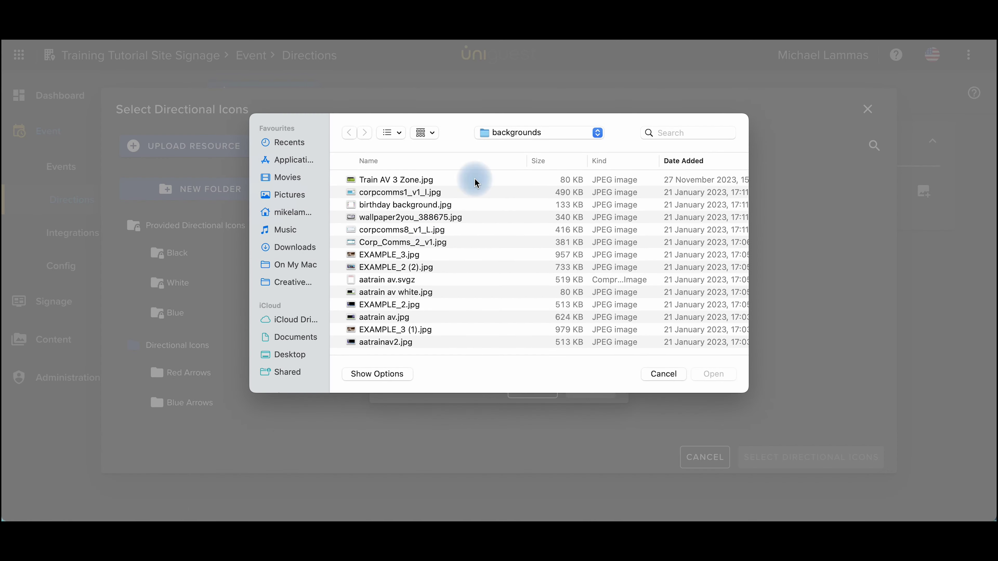
left_click(505, 135)
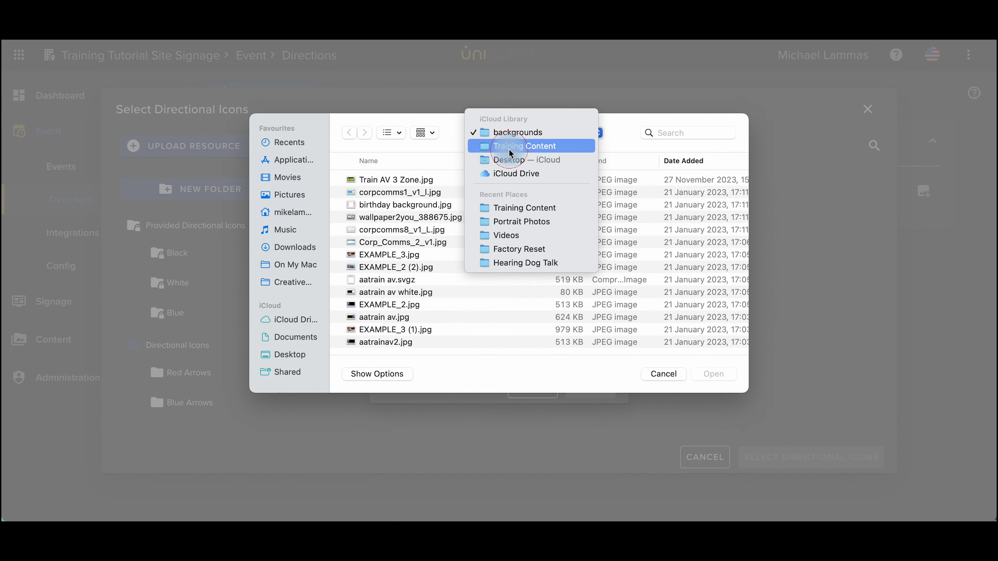
left_click(510, 151)
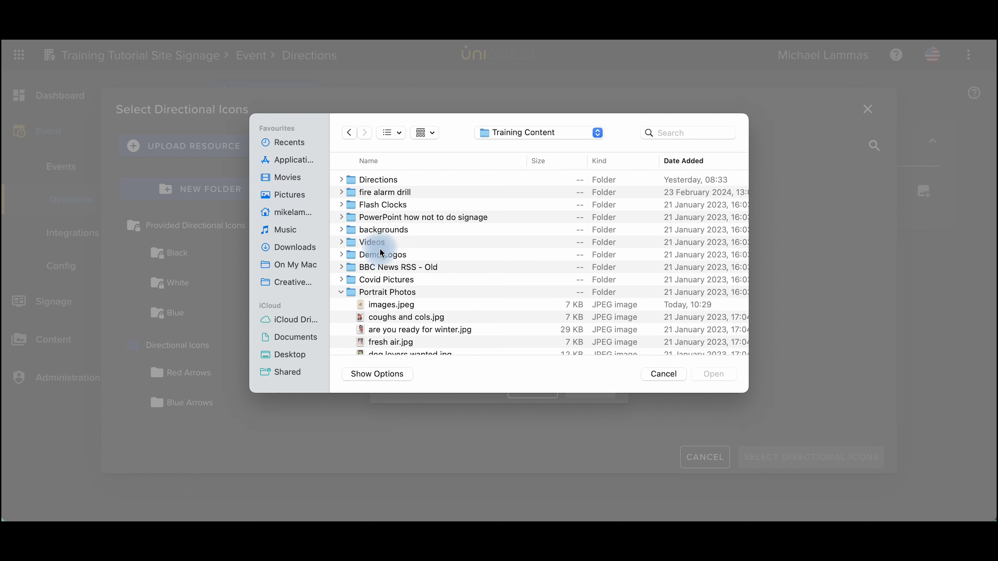
double_click(369, 181)
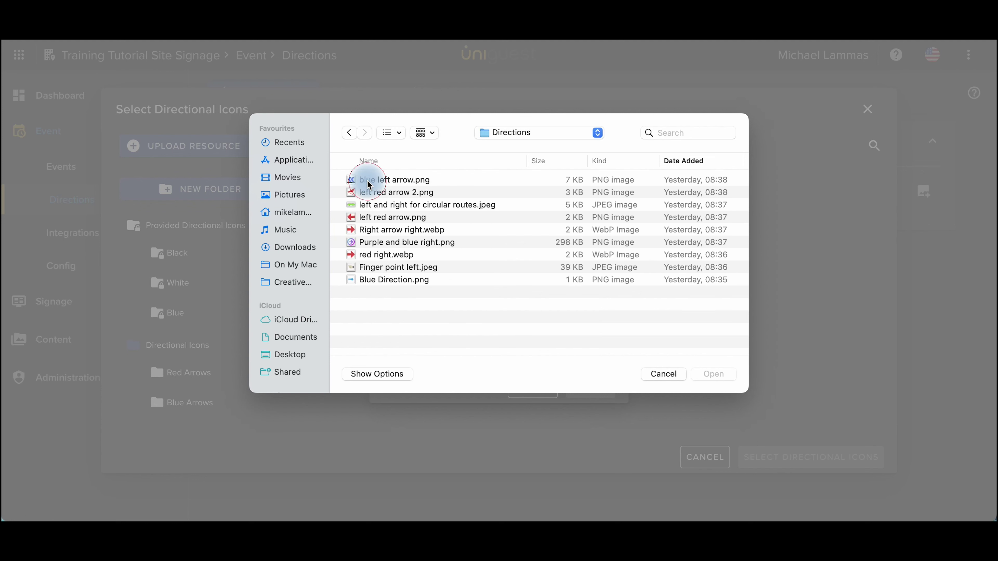
left_click(368, 279)
scroll(439, 353, "right", 1)
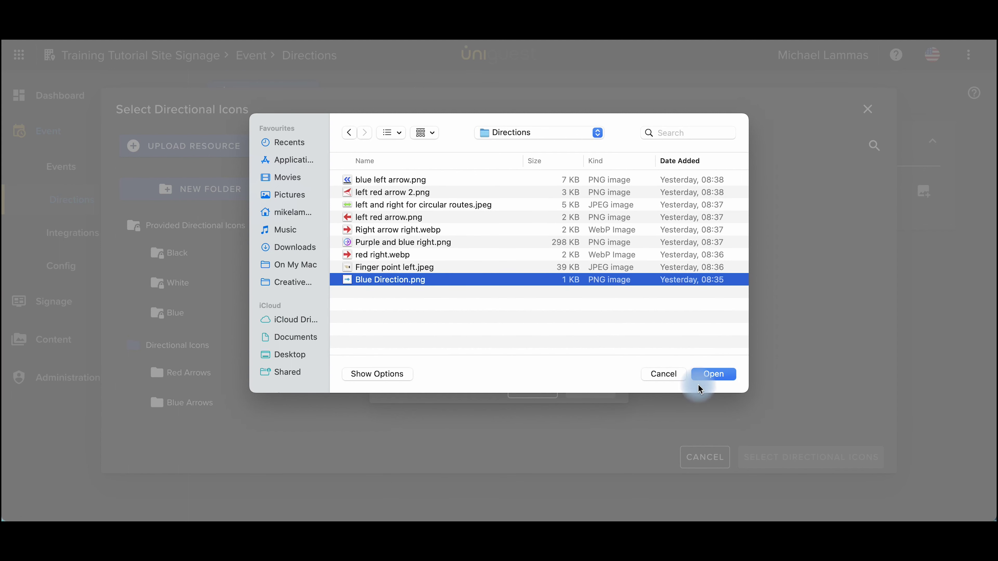
left_click(711, 378)
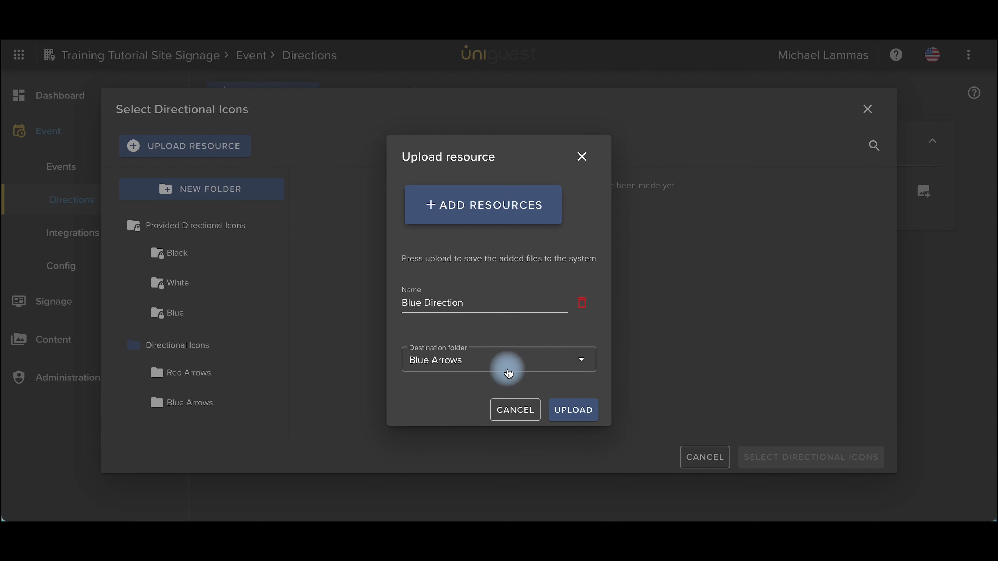
left_click(573, 411)
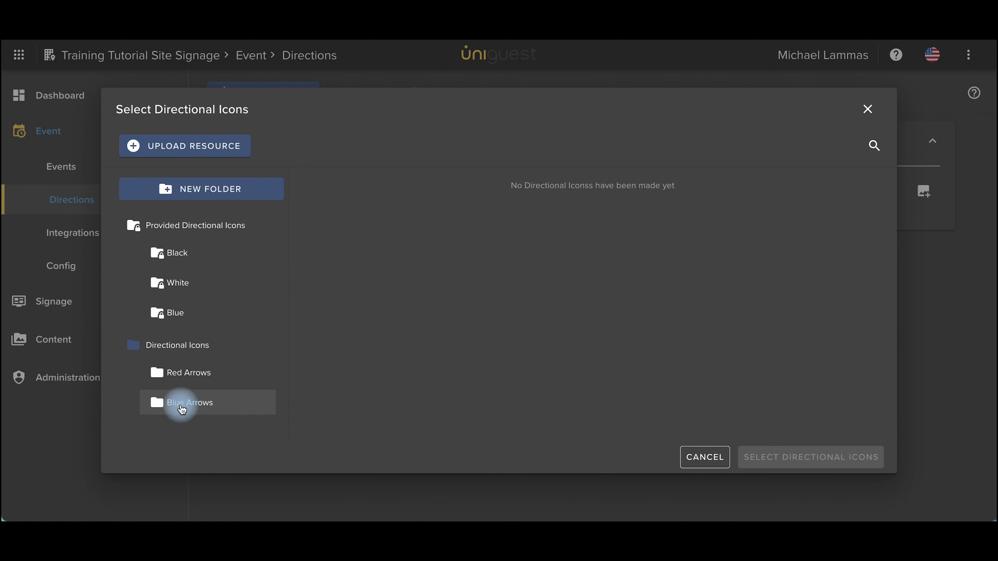
left_click(182, 407)
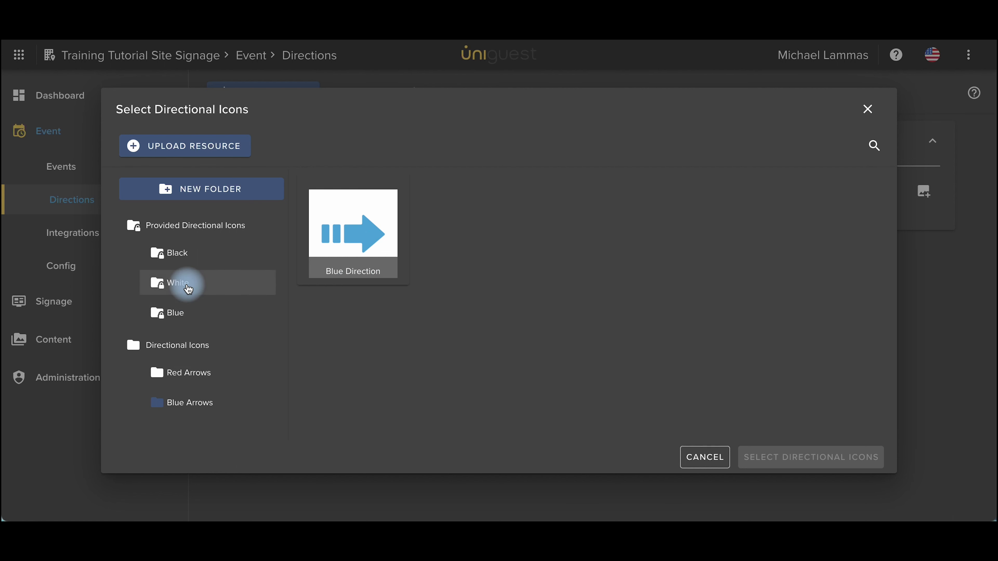
Step: Select the Arrow_Down_1 icon from the provided White directional icons
left_click(187, 283)
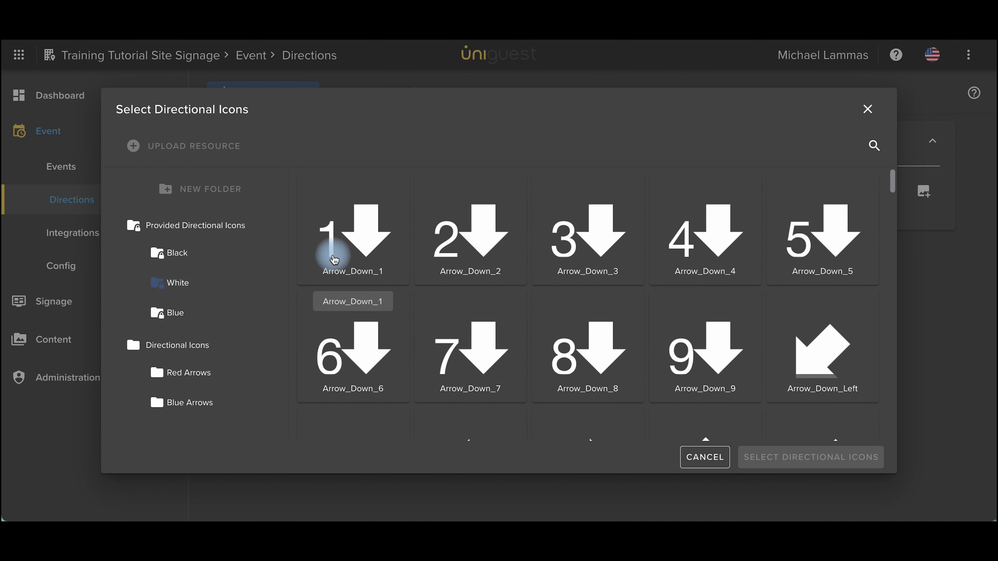
left_click(310, 259)
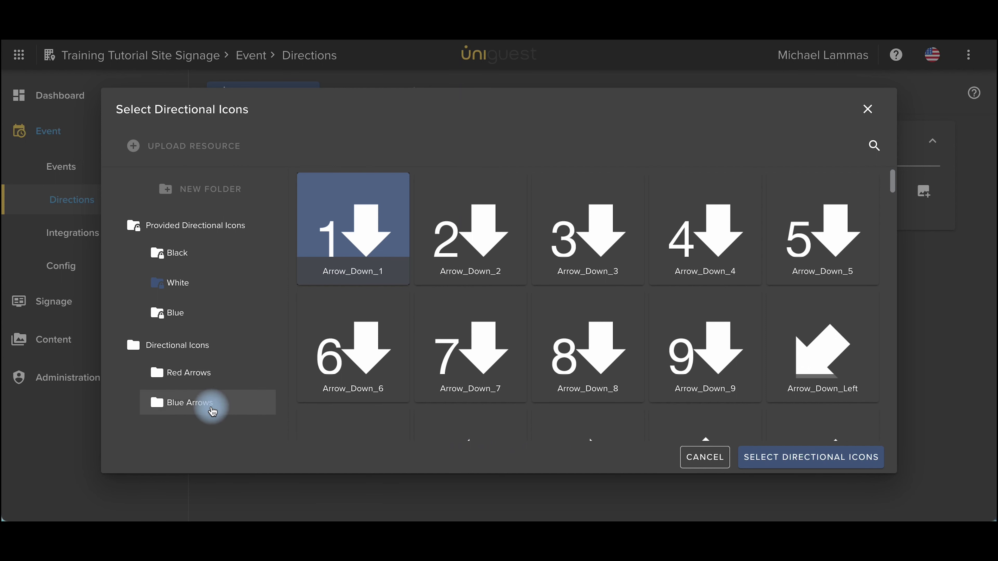
Step: Assign the Blue Direction icon from the Blue Arrows folder to the London location on the Reception display and save the directions
left_click(196, 405)
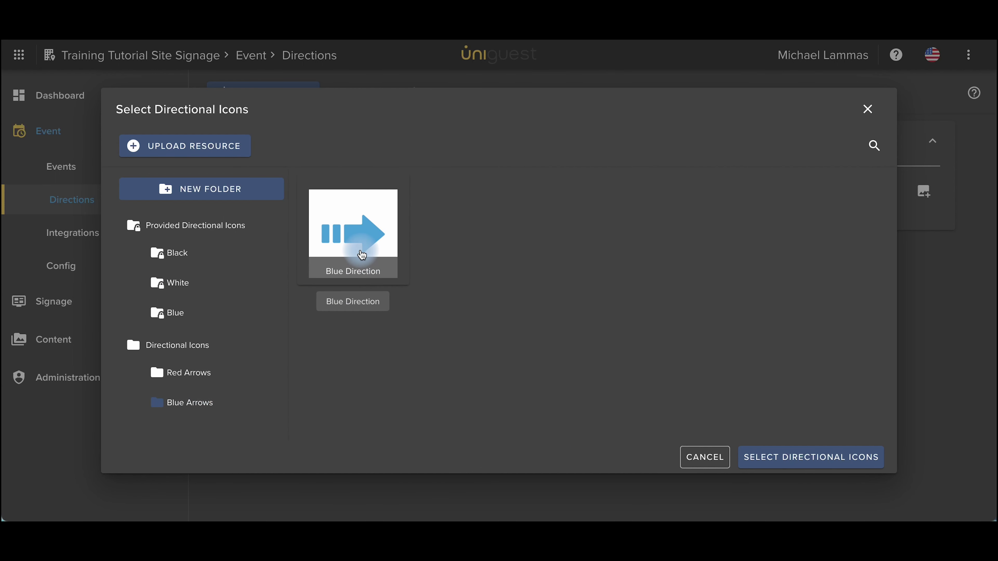
left_click(354, 259)
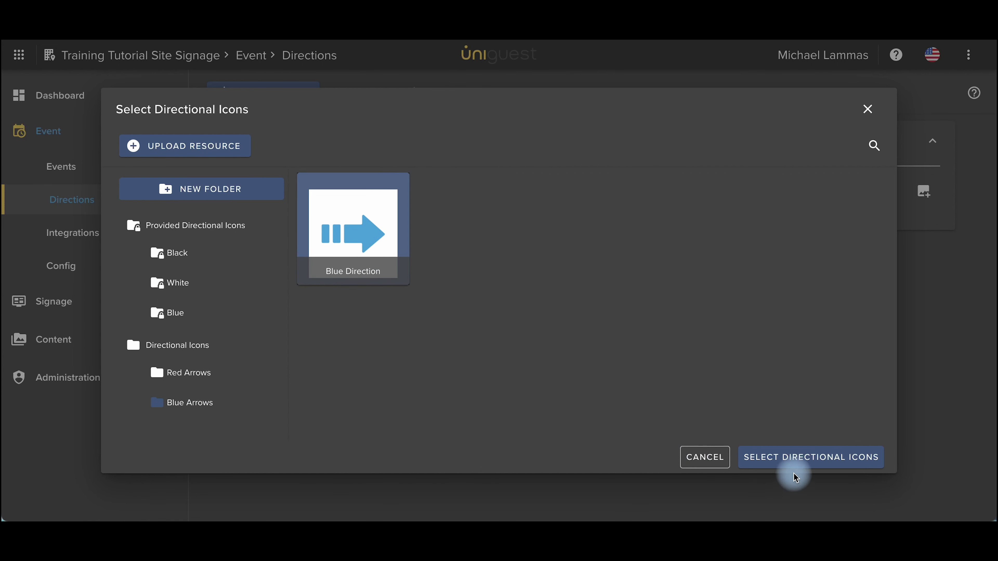
left_click(788, 466)
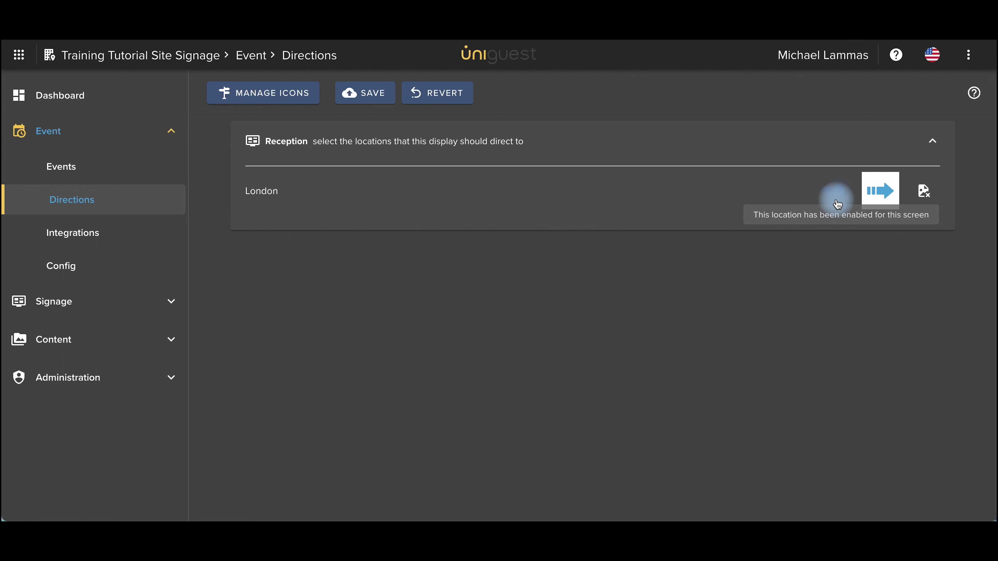
left_click(375, 100)
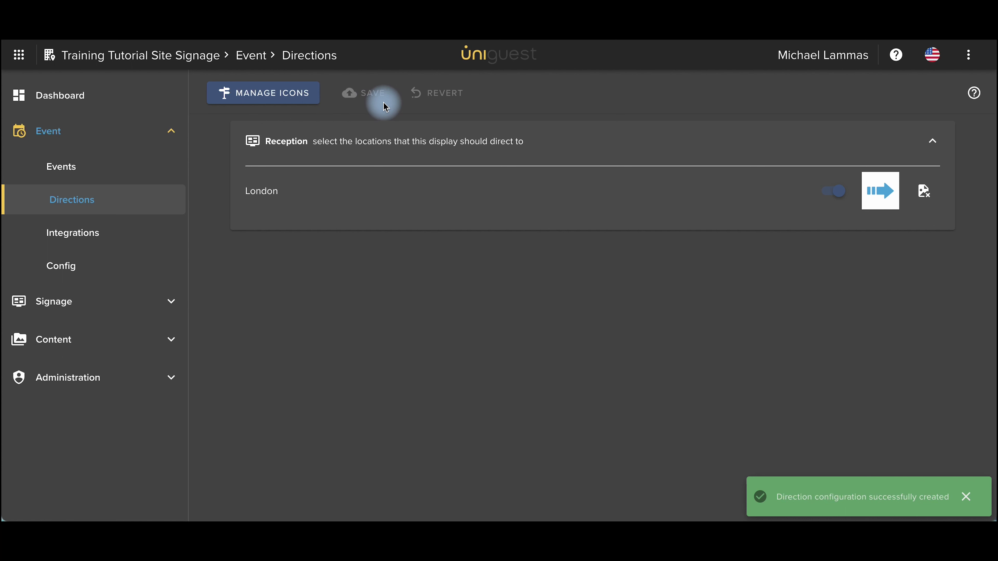